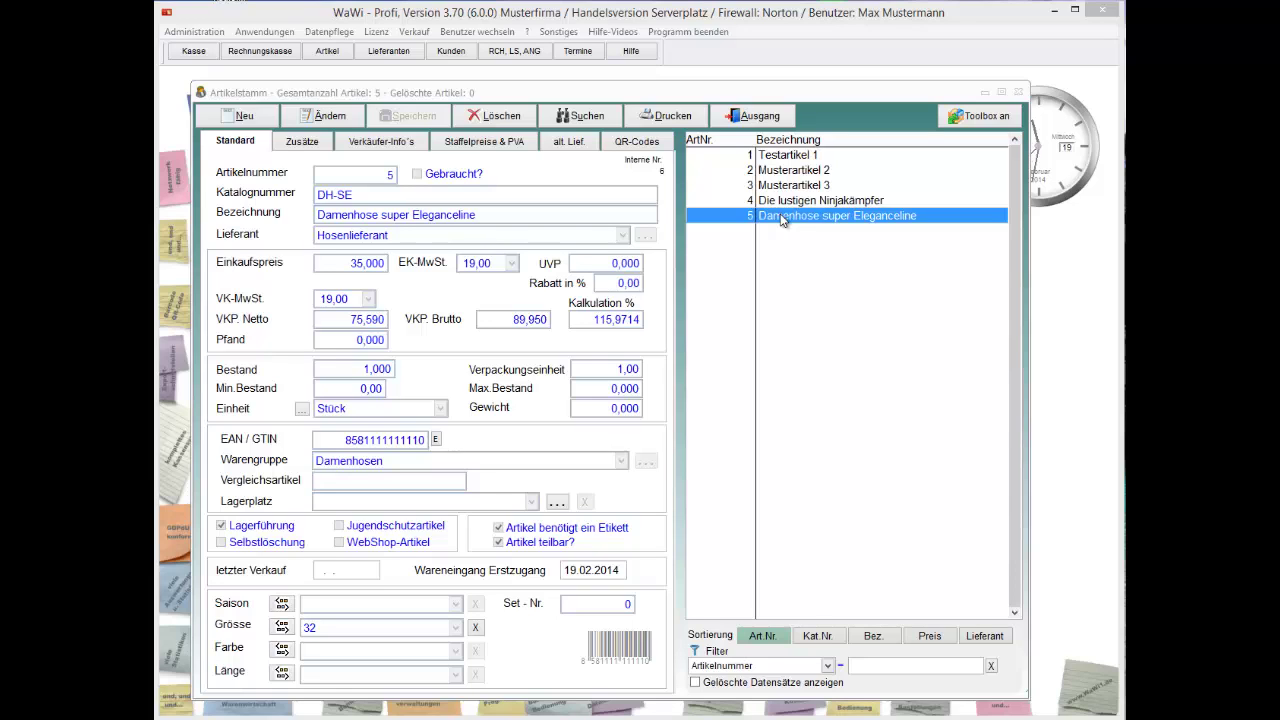
Create a new article as a duplicate of article 5, Damenhose super Eleganceline.
{"action": "left_click", "coordinate": [244, 116]}
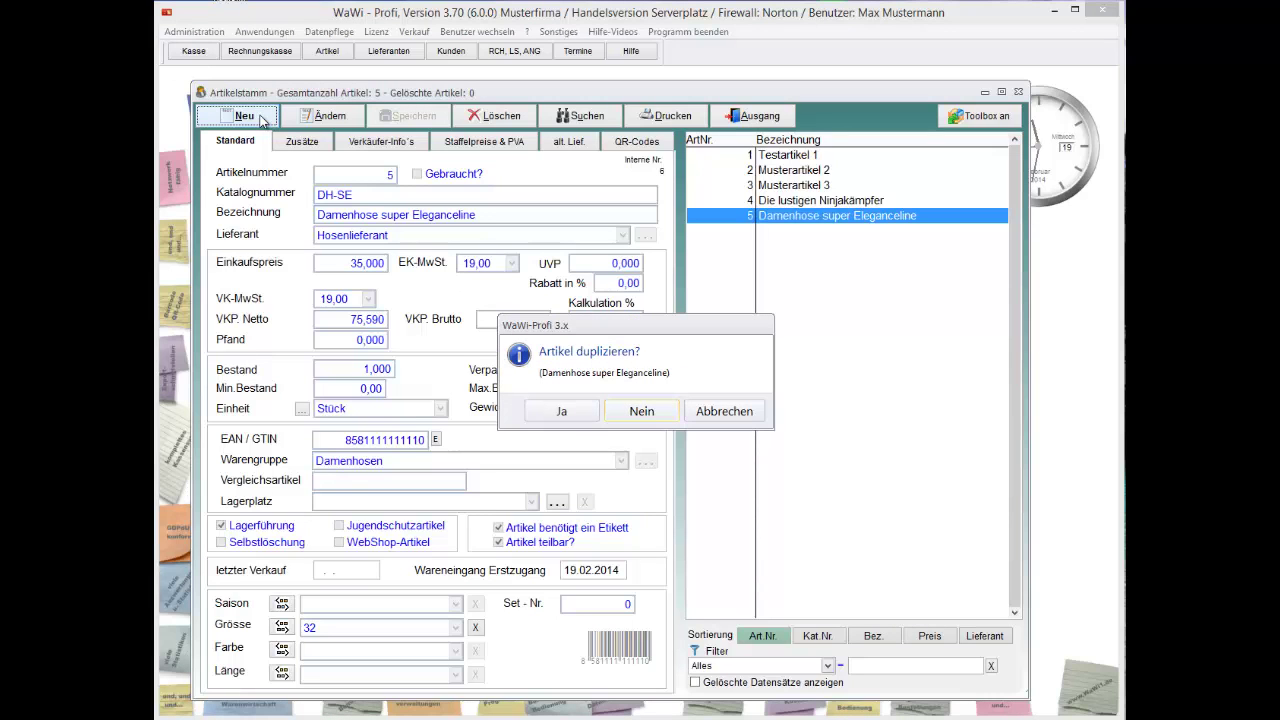
{"action": "mouse_move", "coordinate": [636, 325]}
{"action": "left_mouse_down"}
{"action": "mouse_move", "coordinate": [659, 416]}
{"action": "mouse_move", "coordinate": [649, 478]}
{"action": "mouse_move", "coordinate": [733, 486]}
{"action": "left_mouse_up"}
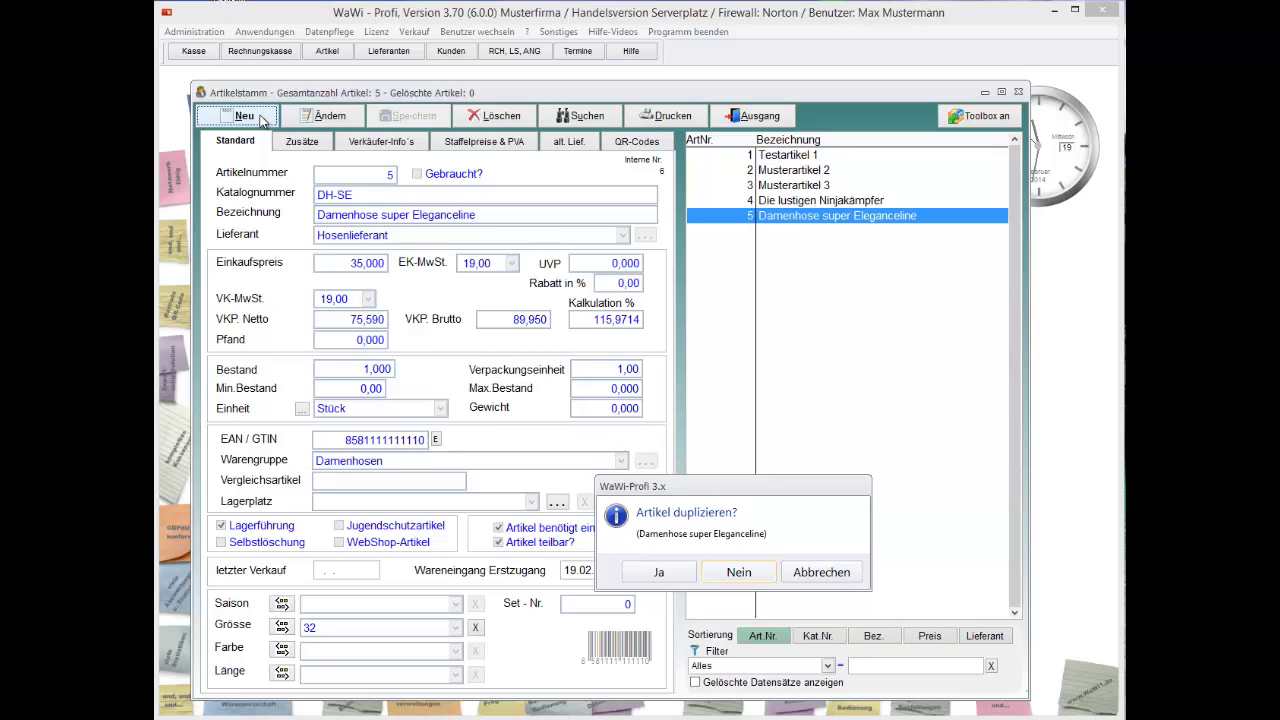
{"action": "key", "text": "Left"}
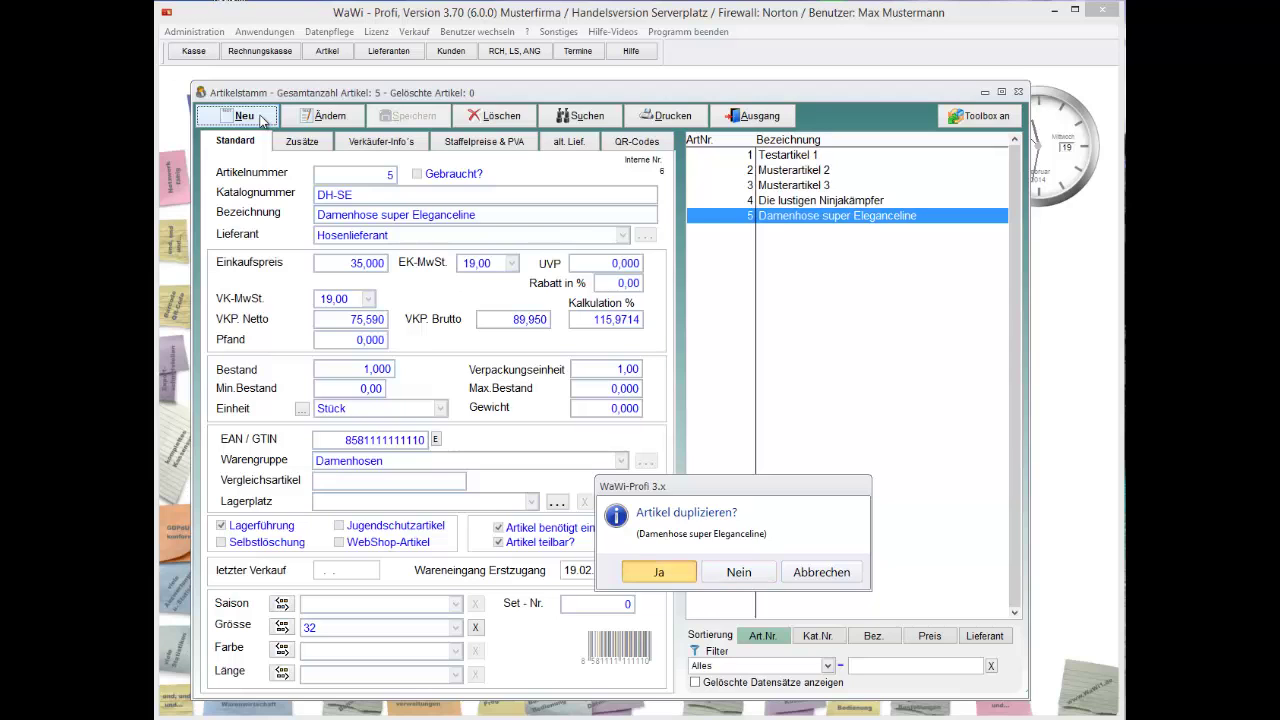
{"action": "key", "text": "Return"}
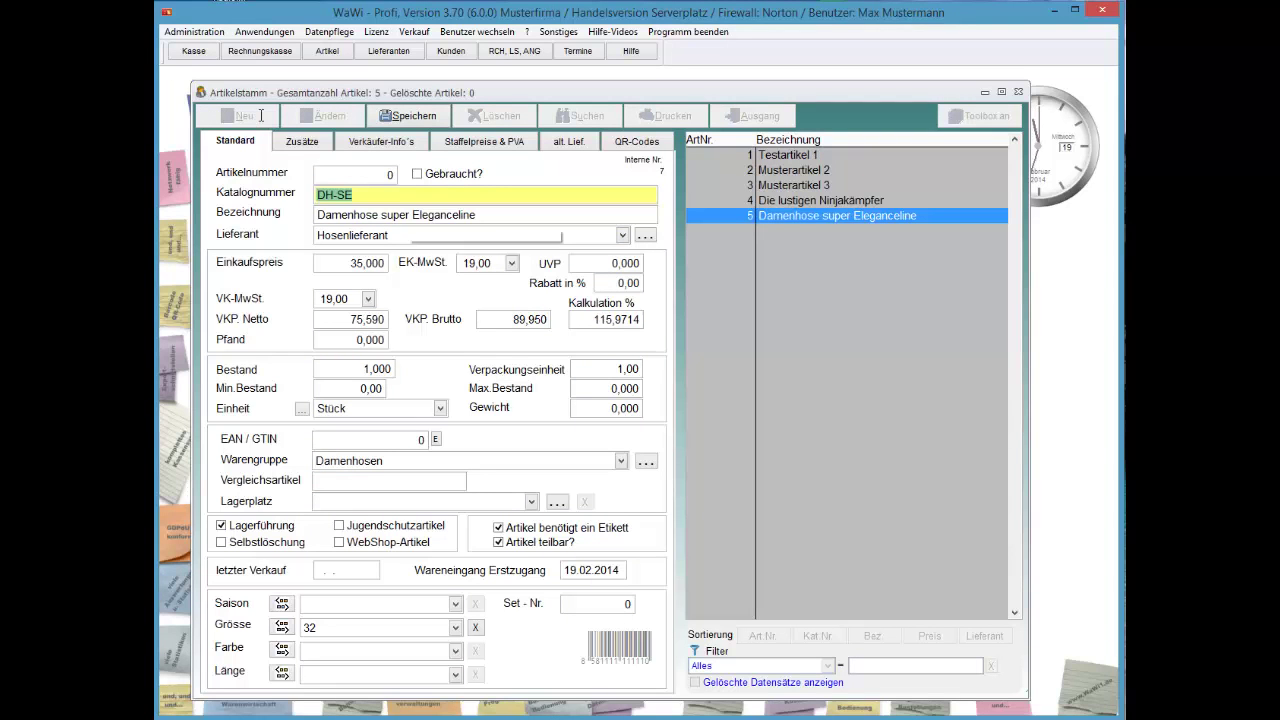
Set the duplicated article's size (Grösse) to 34 and save it as a new record.
{"action": "left_click_drag", "start_coordinate": [405, 214], "coordinate": [484, 214]}
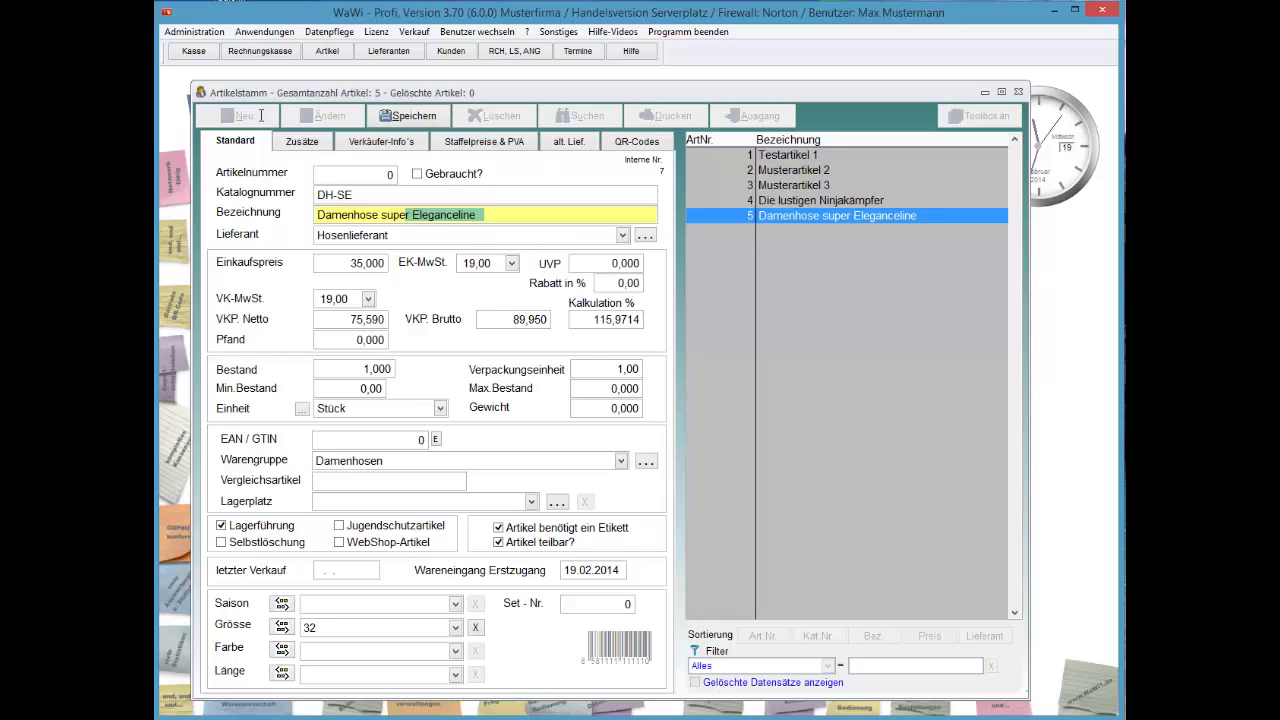
{"action": "left_click", "coordinate": [455, 627]}
{"action": "left_click", "coordinate": [448, 659]}
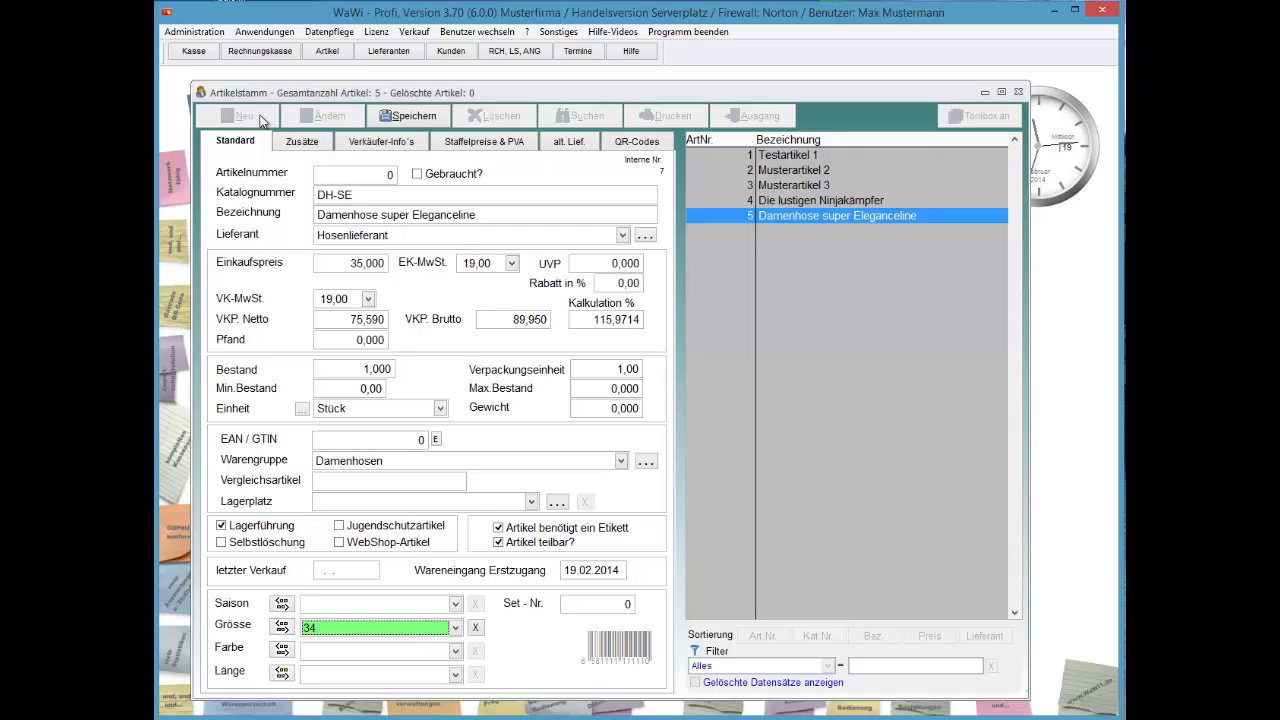
{"action": "key", "text": "alt+s"}
{"action": "key", "text": "j"}
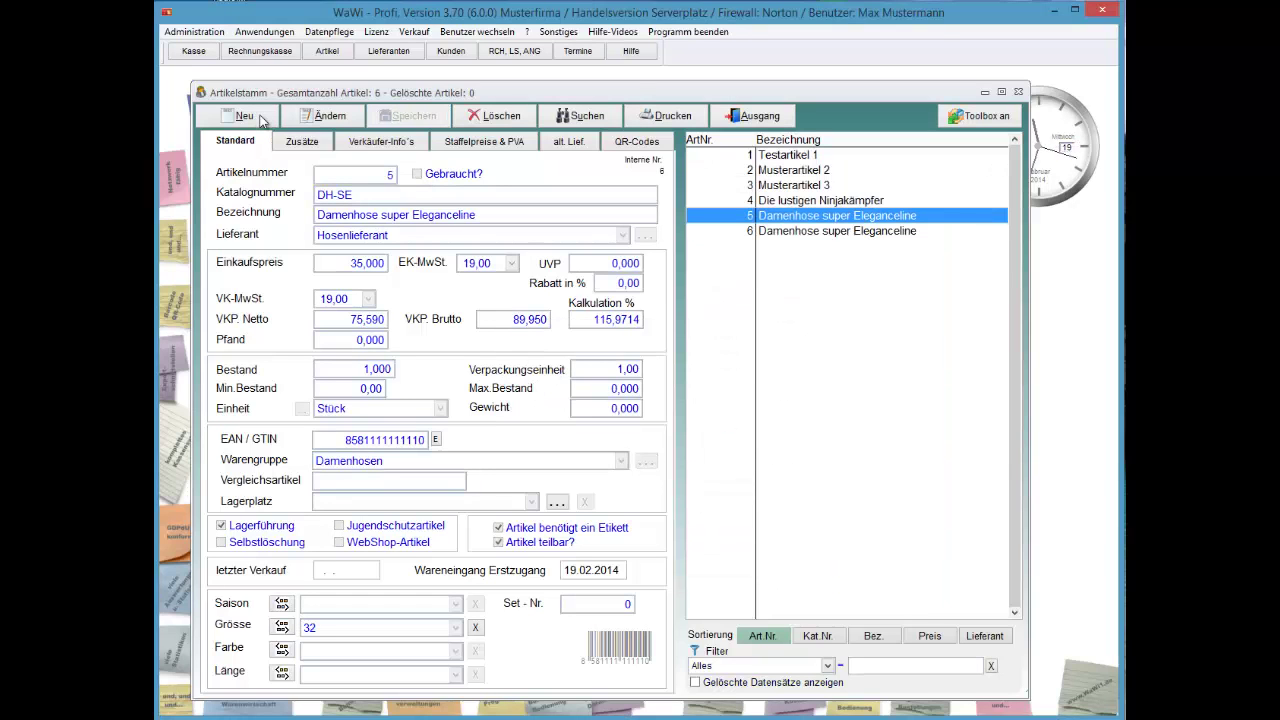
{"action": "left_click", "coordinate": [244, 116]}
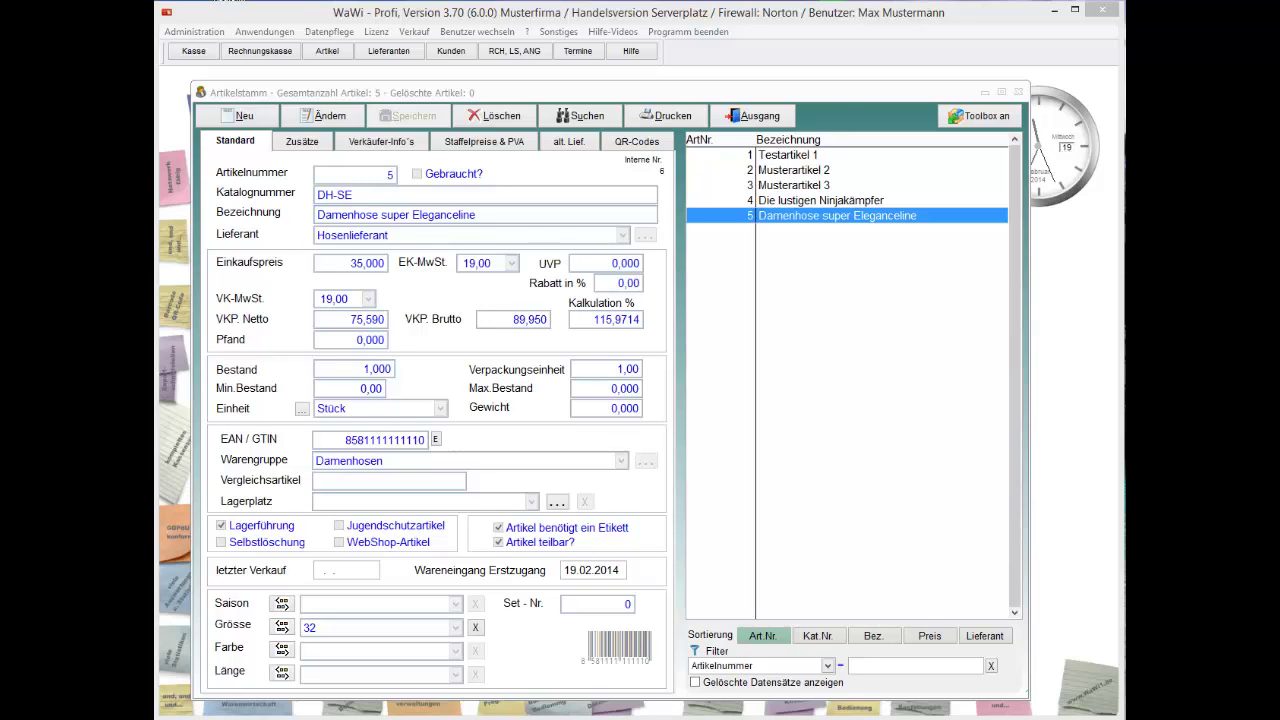
Start the Artikel spiegeln function for article 5, Damenhose super Eleganceline, and confirm the duplication.
{"action": "right_click", "coordinate": [789, 217]}
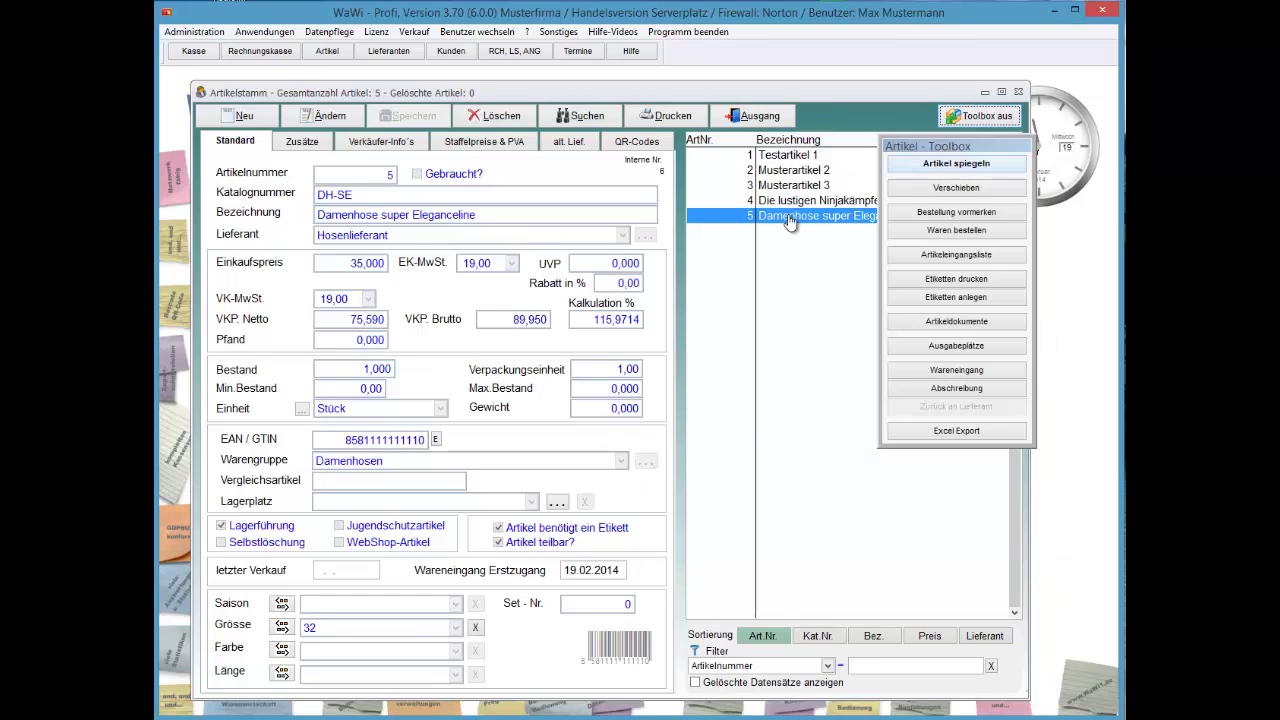
{"action": "key", "text": "Return"}
{"action": "key", "text": "Left"}
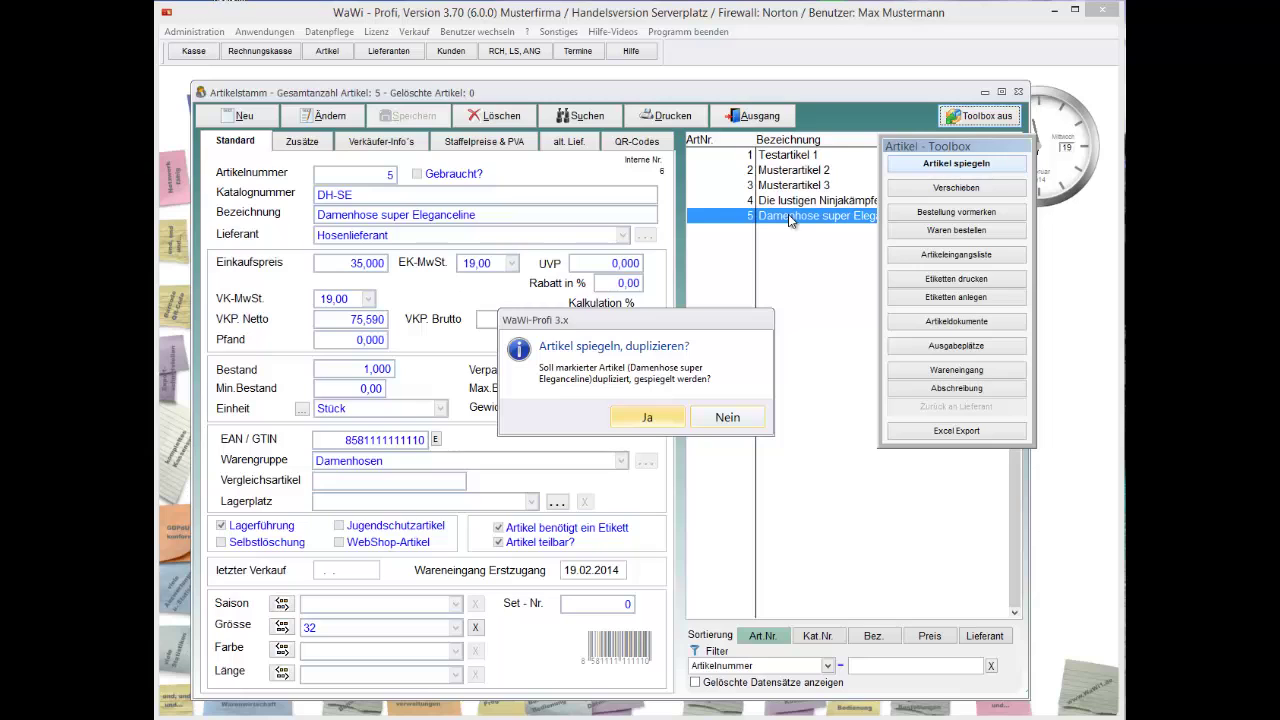
{"action": "key", "text": "Right"}
{"action": "key", "text": "Left"}
{"action": "key", "text": "Return"}
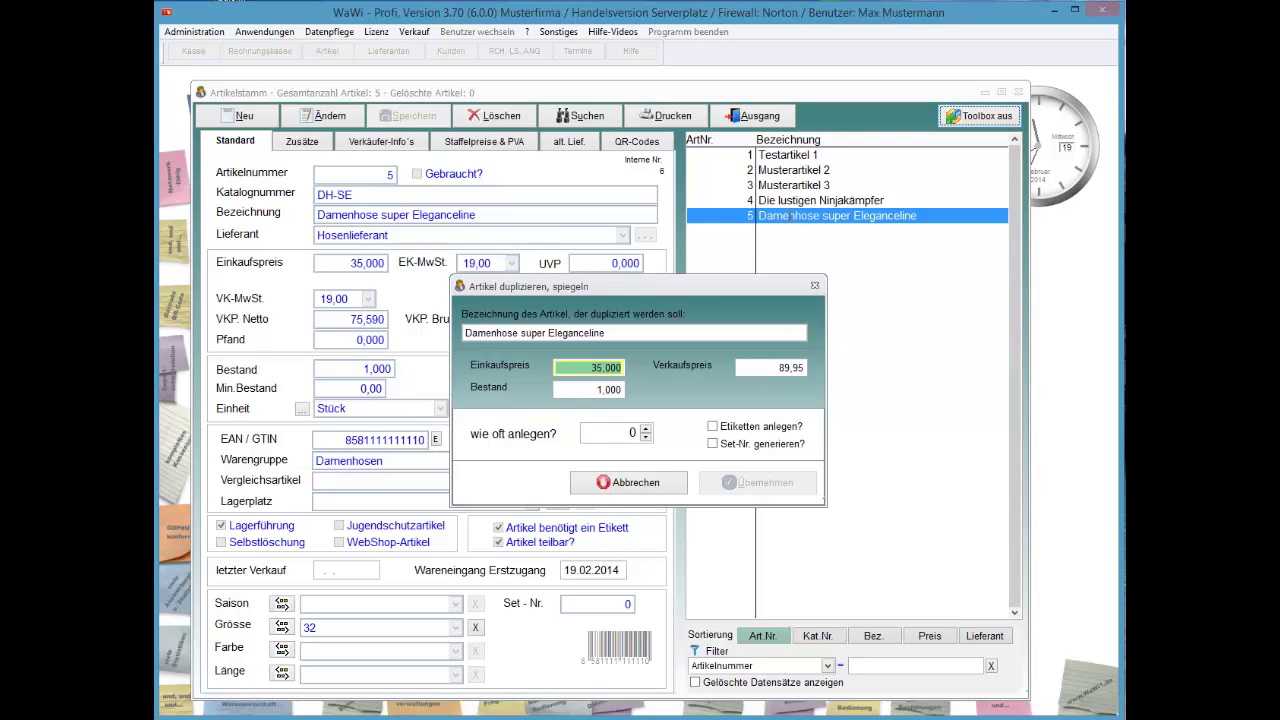
Set the number of copies to 5, keeping purchase price, sales price and stock as they are, and create the duplicates.
{"action": "key", "text": "Tab"}
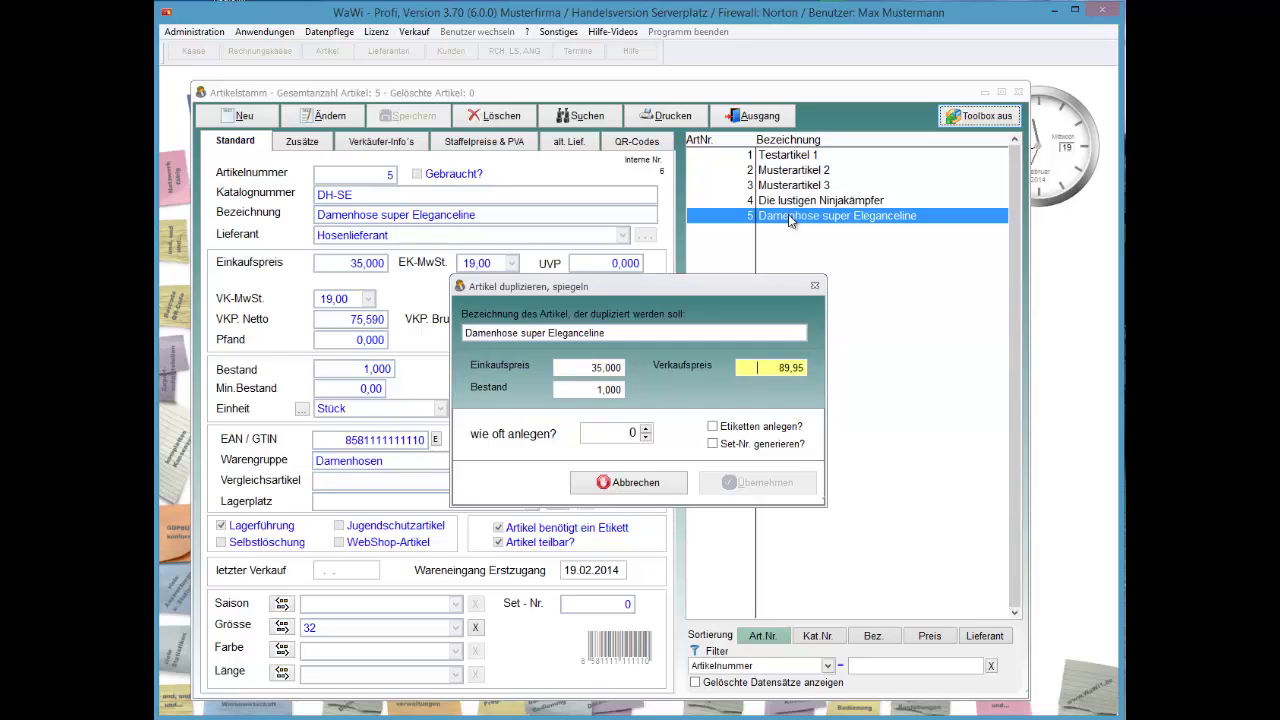
{"action": "key", "text": "Tab"}
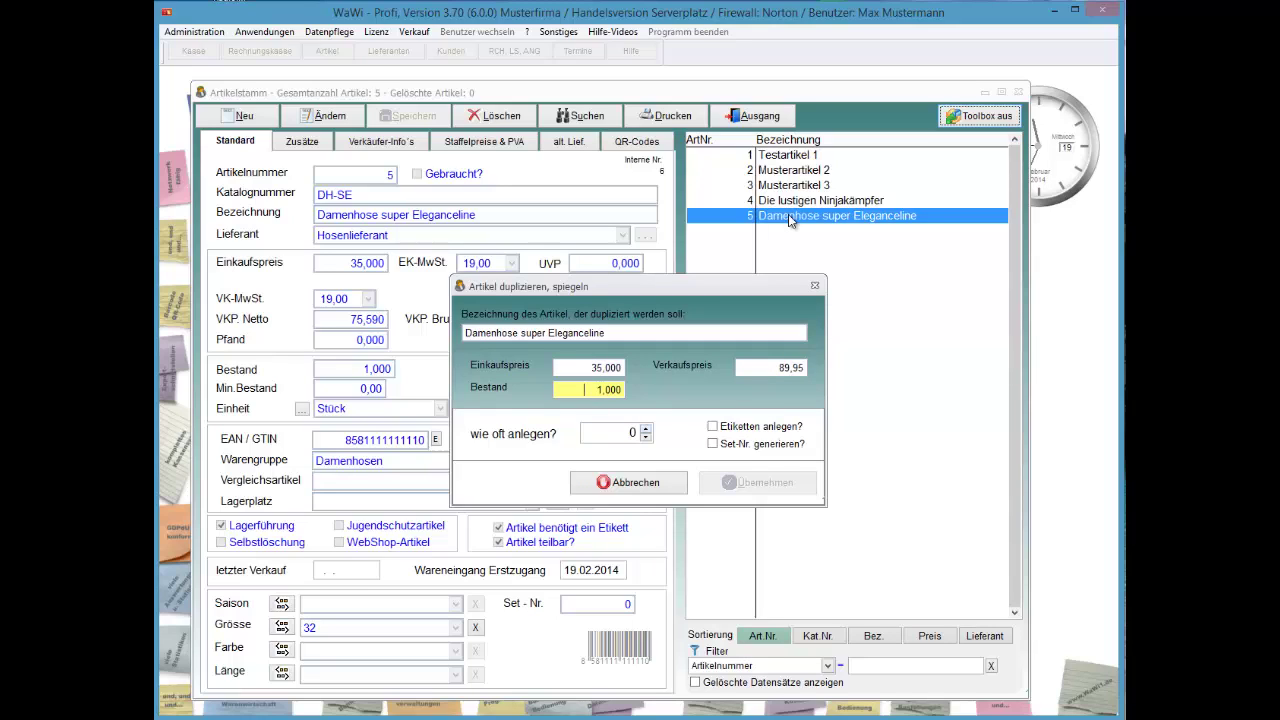
{"action": "key", "text": "Tab"}
{"action": "type", "text": "2"}
{"action": "key", "text": "Up"}
{"action": "key", "text": "Up"}
{"action": "key", "text": "Up"}
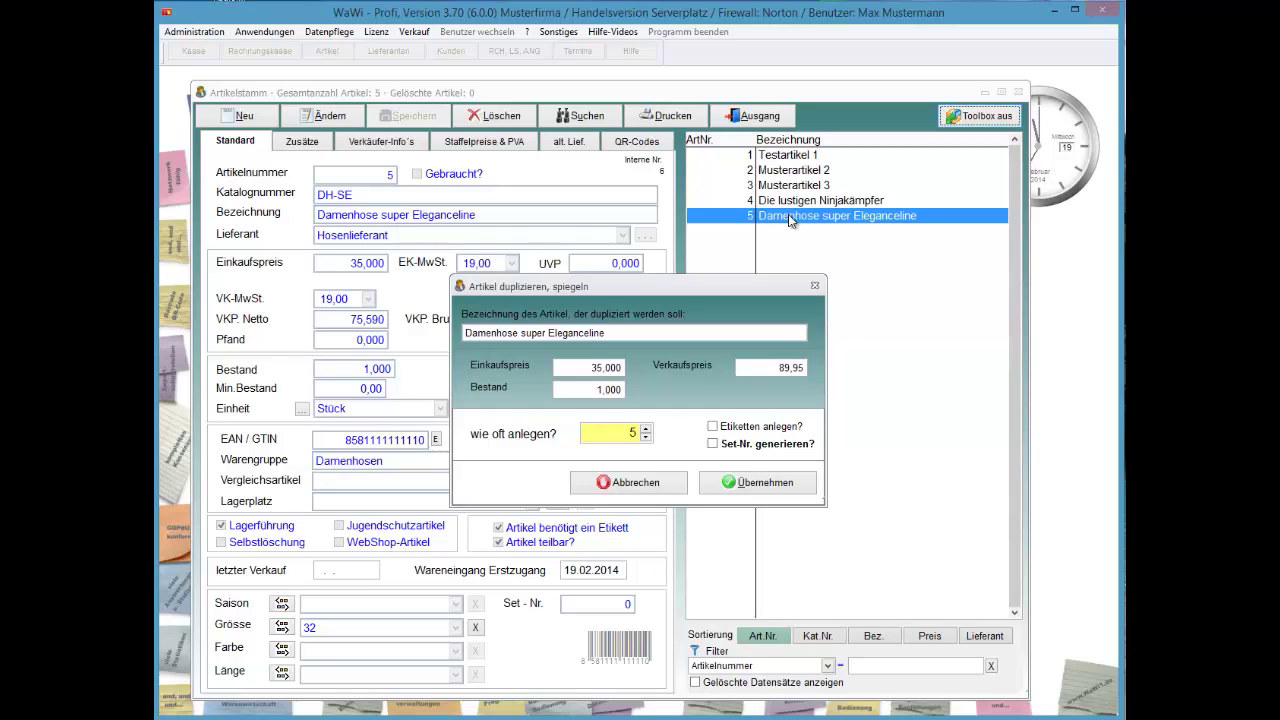
{"action": "key", "text": "Tab"}
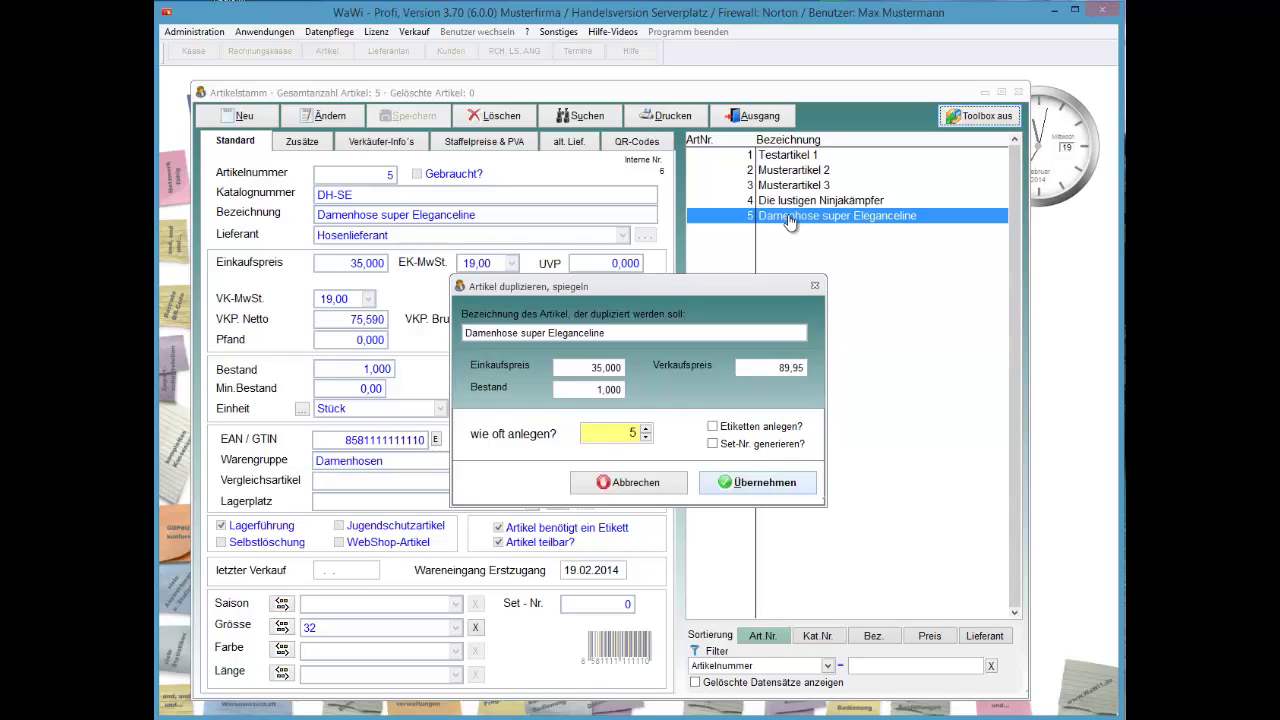
{"action": "key", "text": "Tab"}
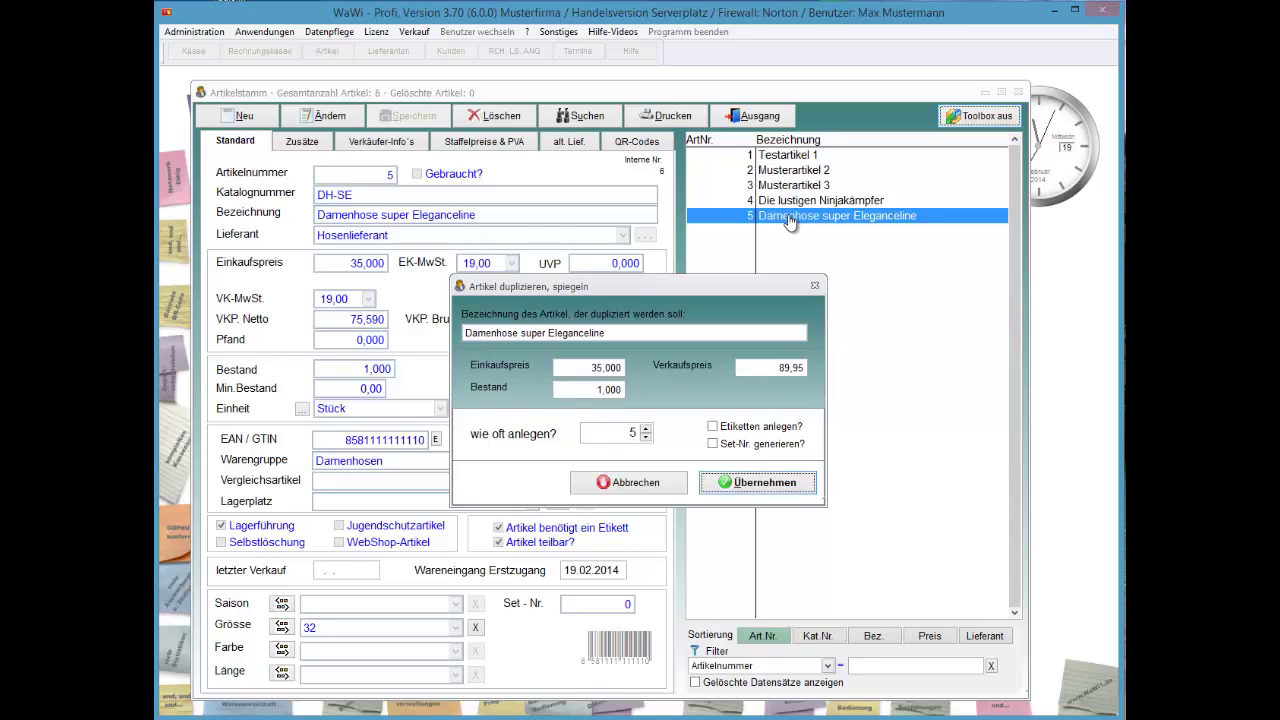
{"action": "key", "text": "Return"}
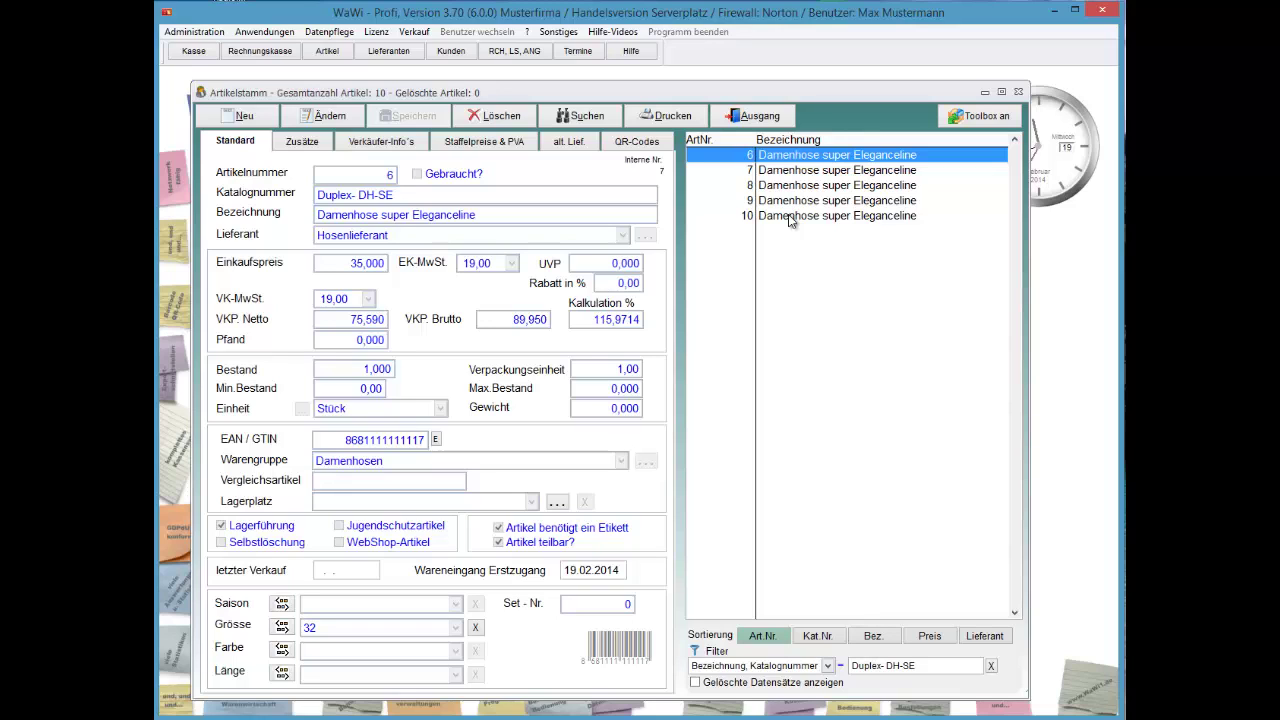
Open duplicated article 6 for editing and set its size (Grösse) to 38.
{"action": "key", "text": "Return"}
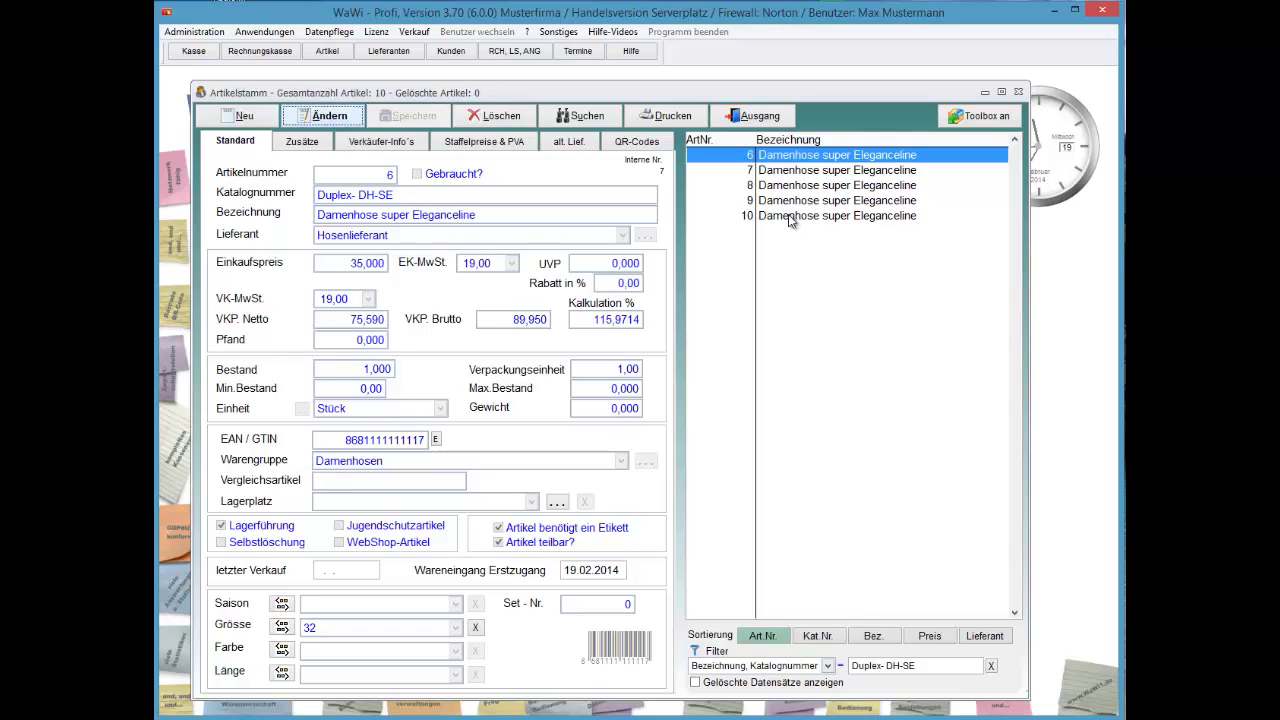
{"action": "left_click", "coordinate": [455, 627]}
{"action": "left_click", "coordinate": [380, 675]}
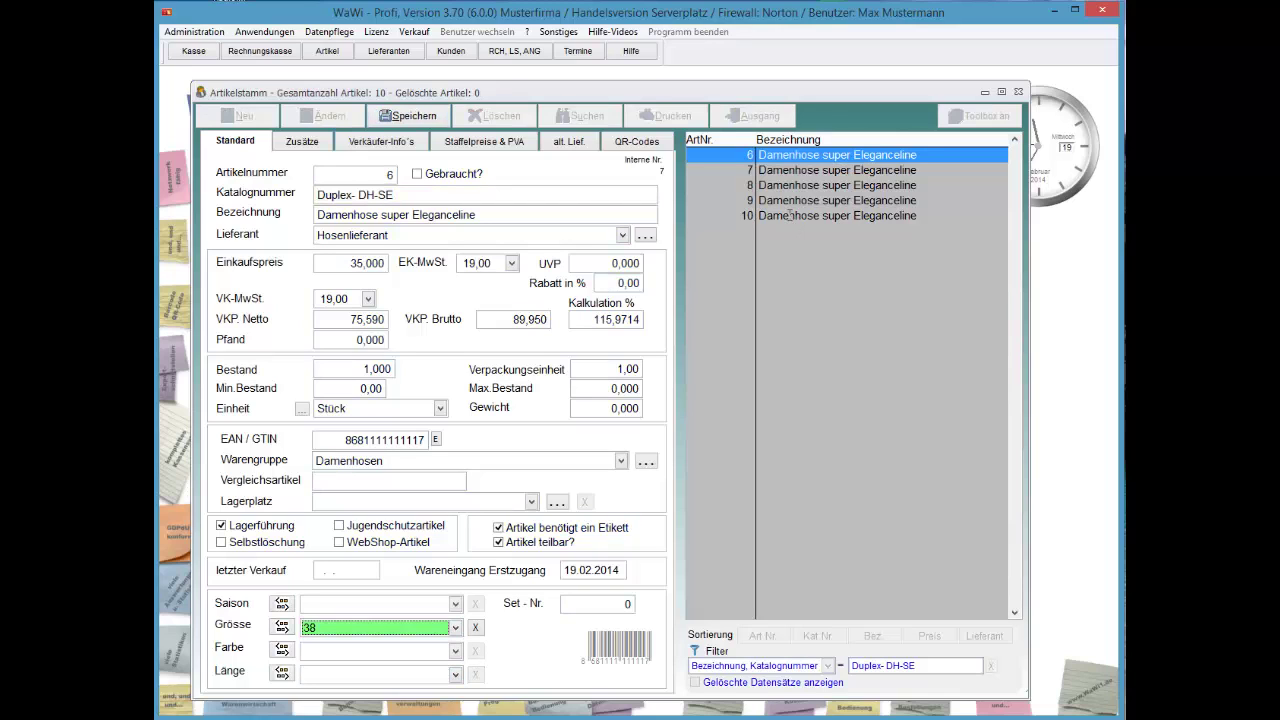
Remove the "Duplex-" prefix from article 6's catalogue number, leaving DH-SE, and save the changes.
{"action": "left_click_drag", "start_coordinate": [352, 195], "coordinate": [316, 195]}
{"action": "key", "text": "Delete"}
{"action": "key", "text": "Delete"}
{"action": "key", "text": "Delete"}
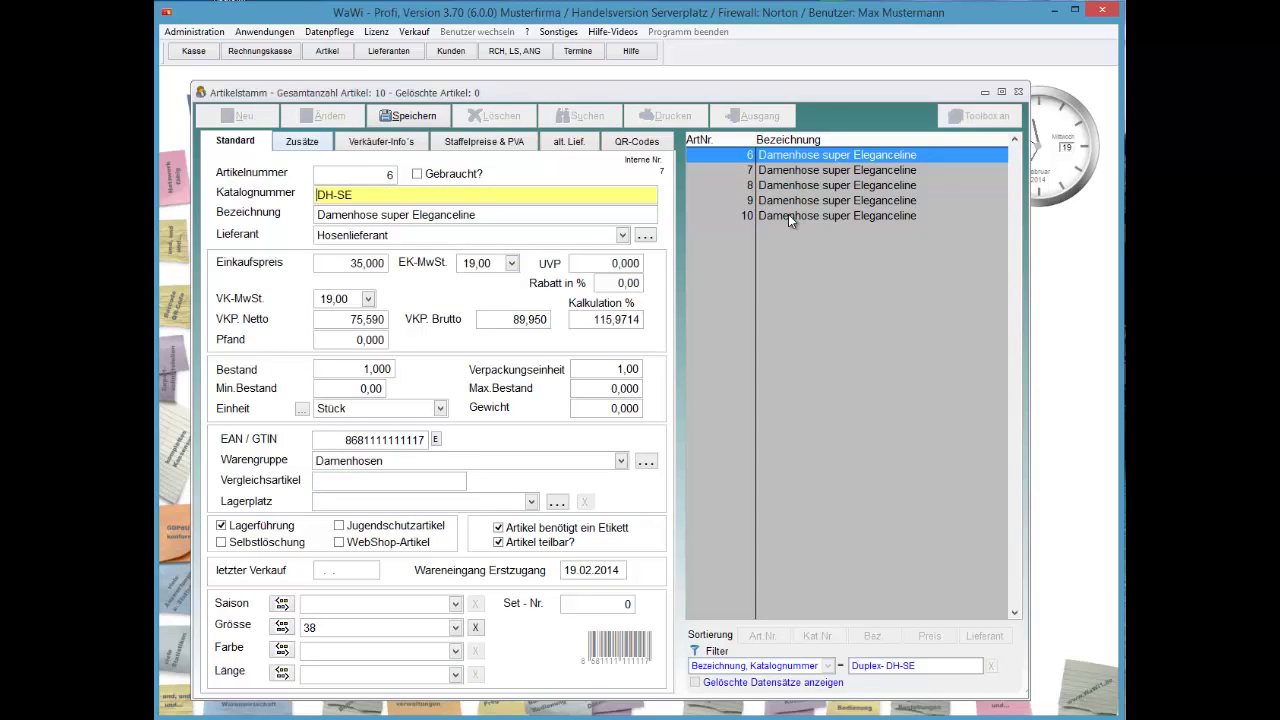
{"action": "left_click", "coordinate": [408, 115]}
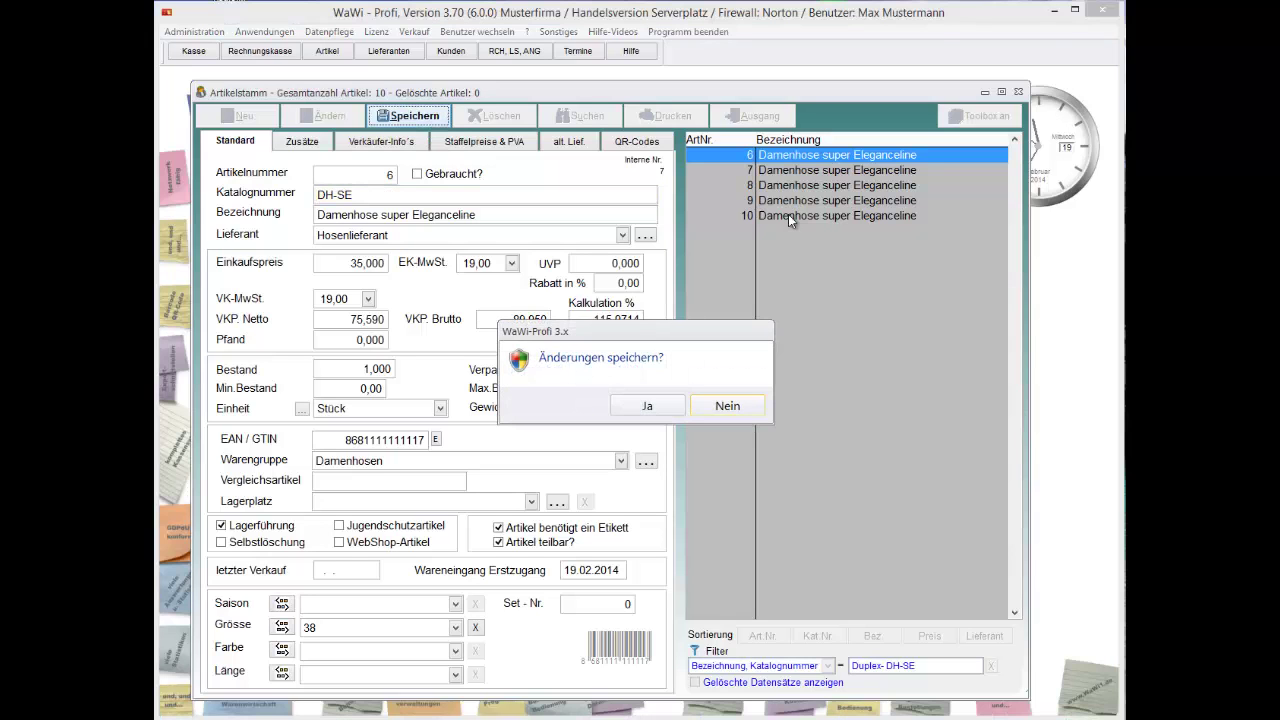
{"action": "left_click", "coordinate": [648, 405]}
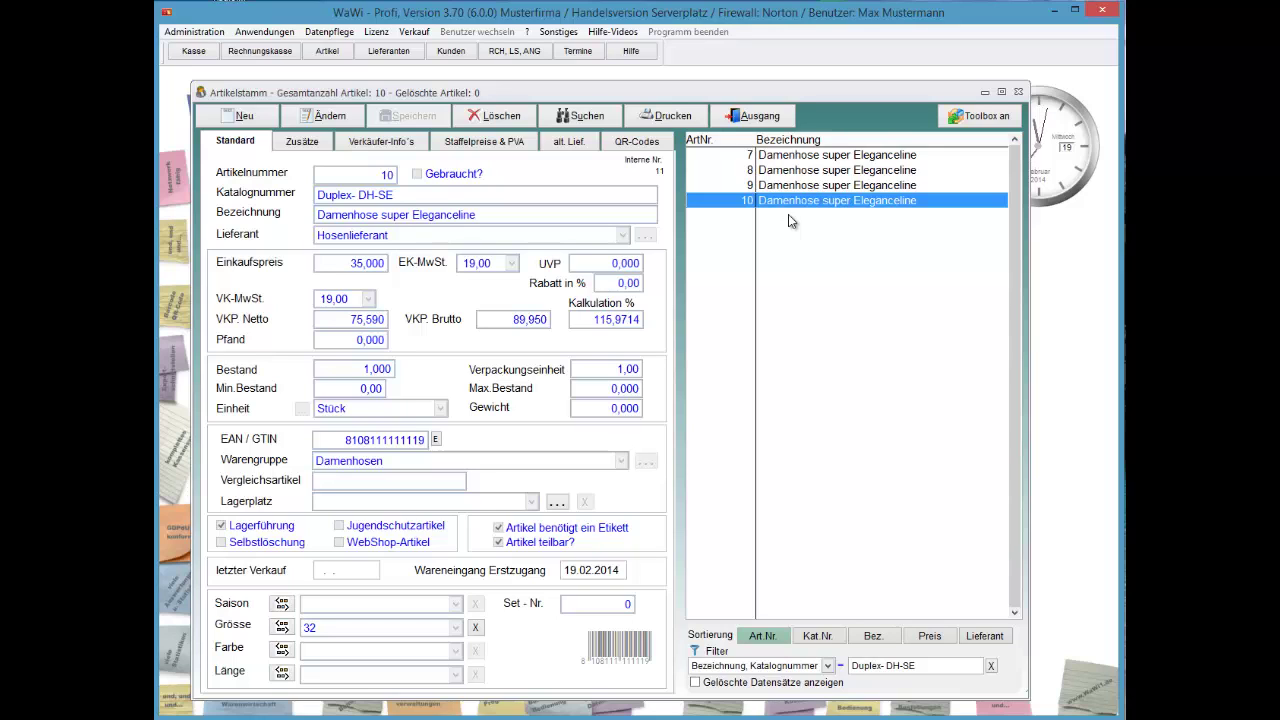
Open article 7 for editing and add a colour definition named "rot" from its Farbe field.
{"action": "scroll", "coordinate": [789, 221], "scroll_direction": "up", "scroll_amount": 1}
{"action": "key", "text": "Return"}
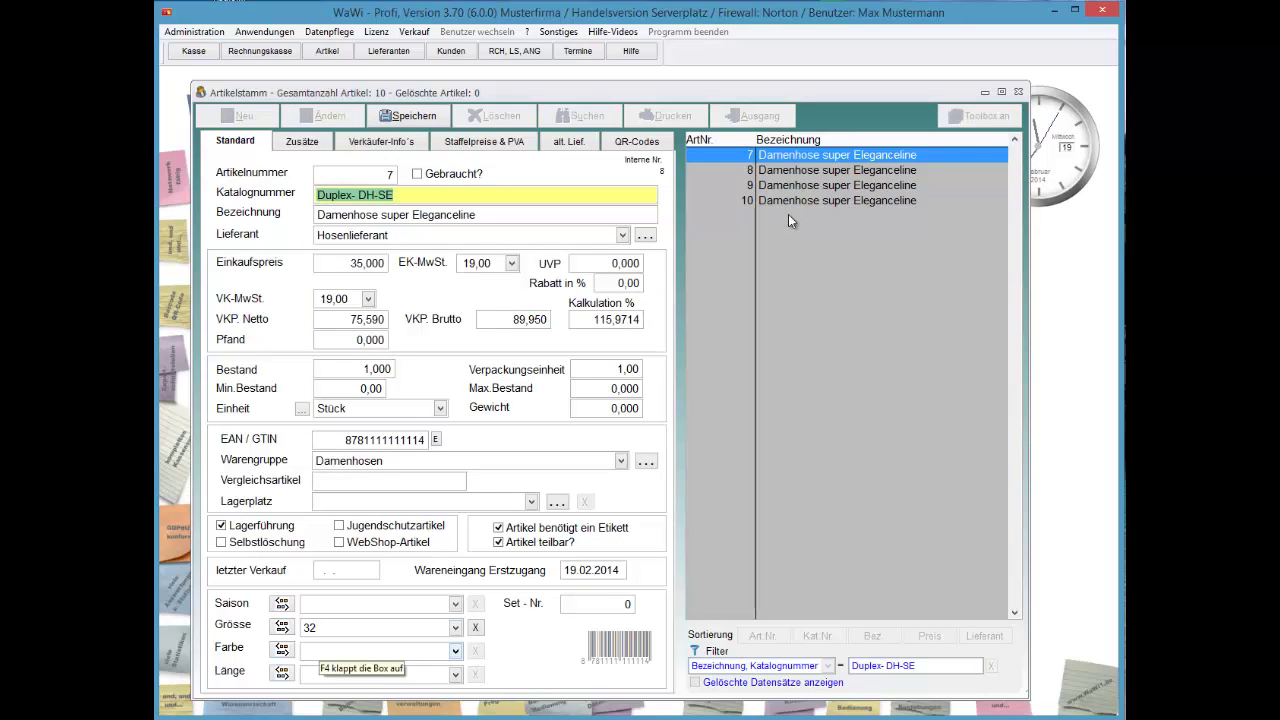
{"action": "left_click", "coordinate": [282, 649]}
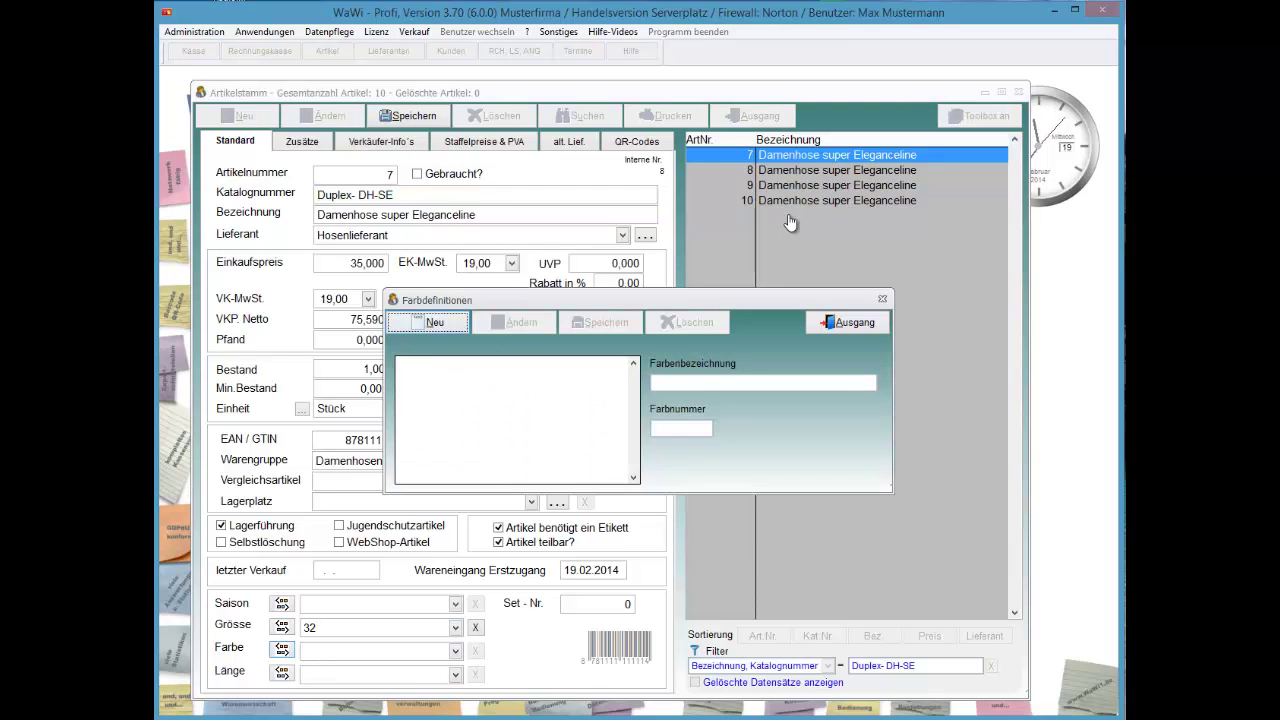
{"action": "key", "text": "alt+n"}
{"action": "type", "text": "rot"}
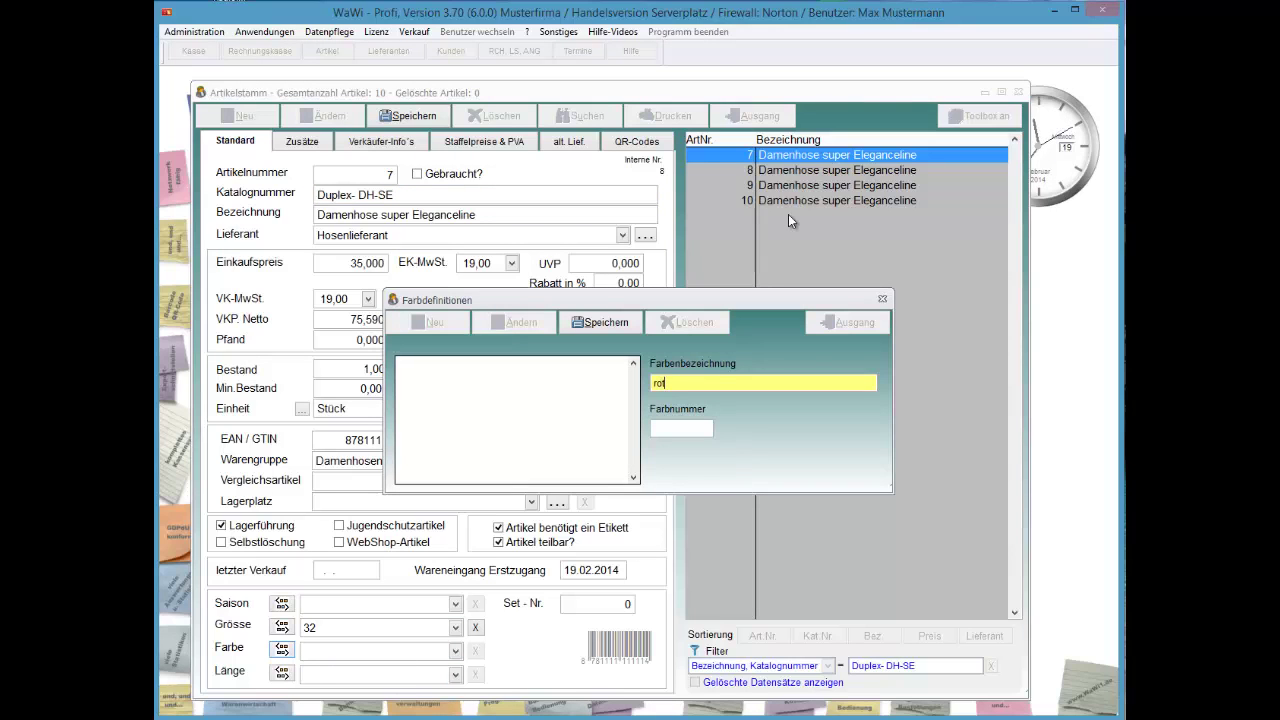
{"action": "key", "text": "alt+s"}
{"action": "key", "text": "j"}
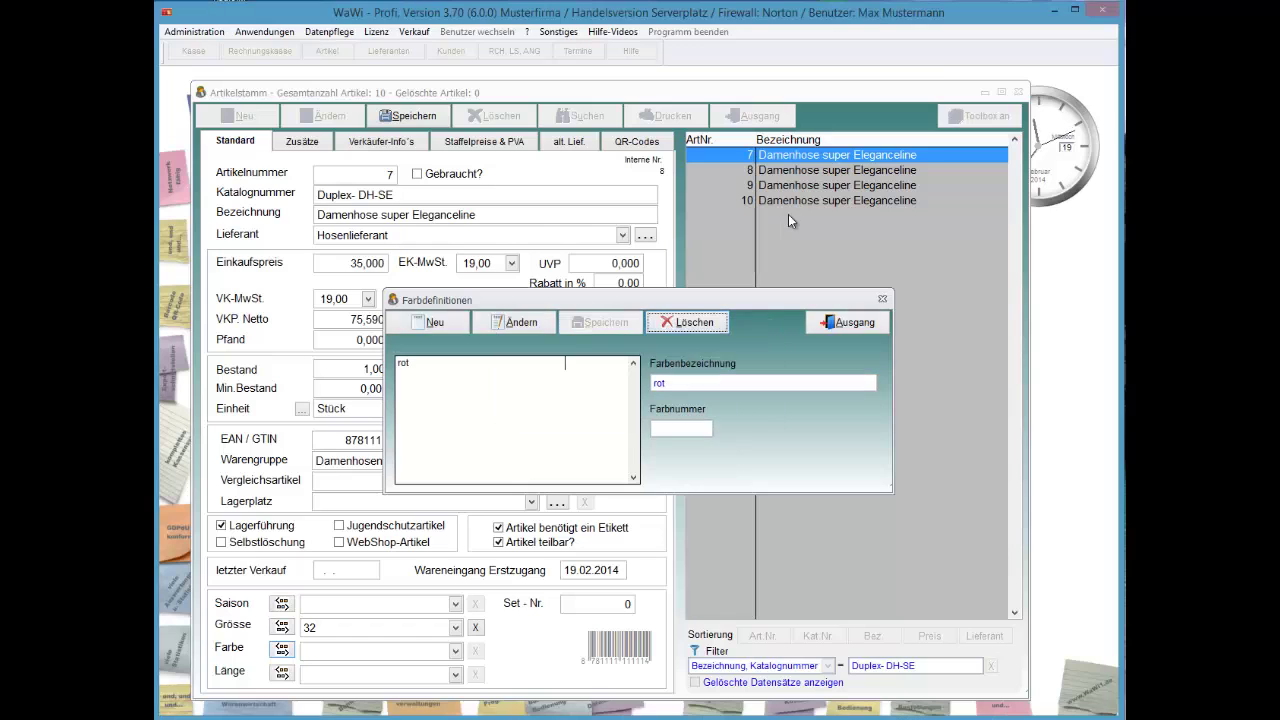
Add a second colour definition named "blau" and save it.
{"action": "key", "text": "alt+n"}
{"action": "type", "text": "blau"}
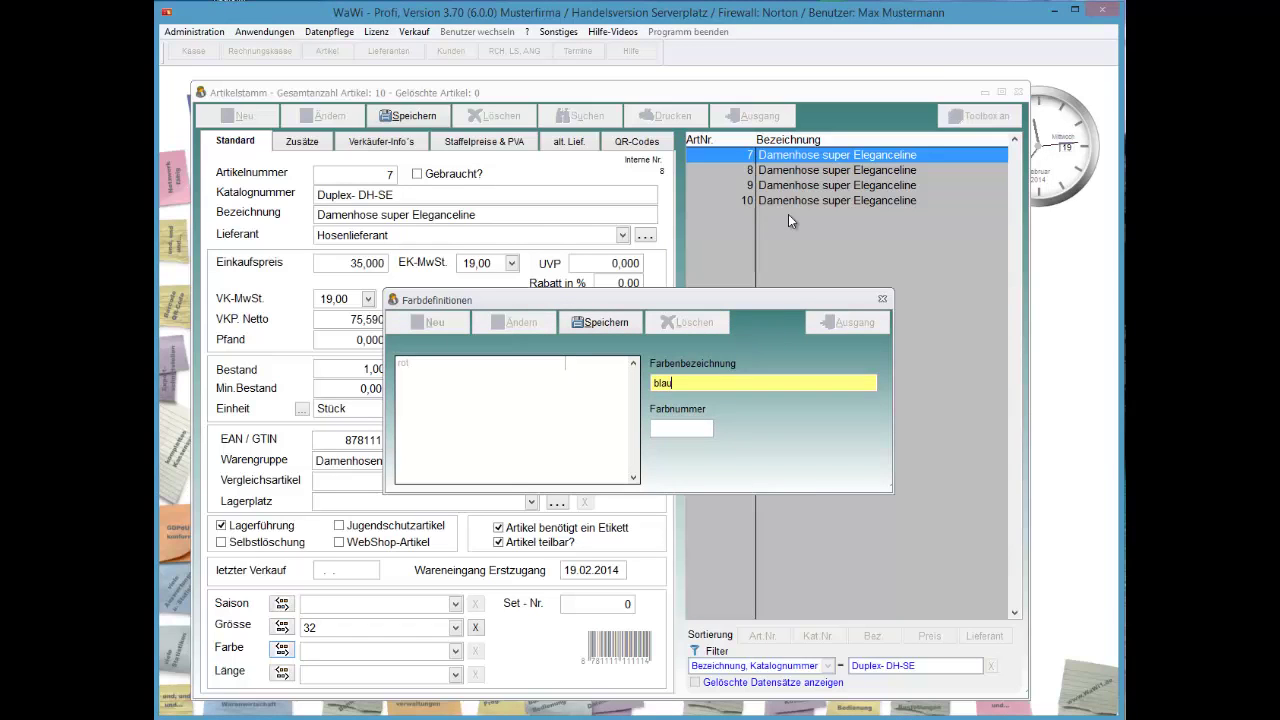
{"action": "key", "text": "alt+s"}
{"action": "key", "text": "j"}
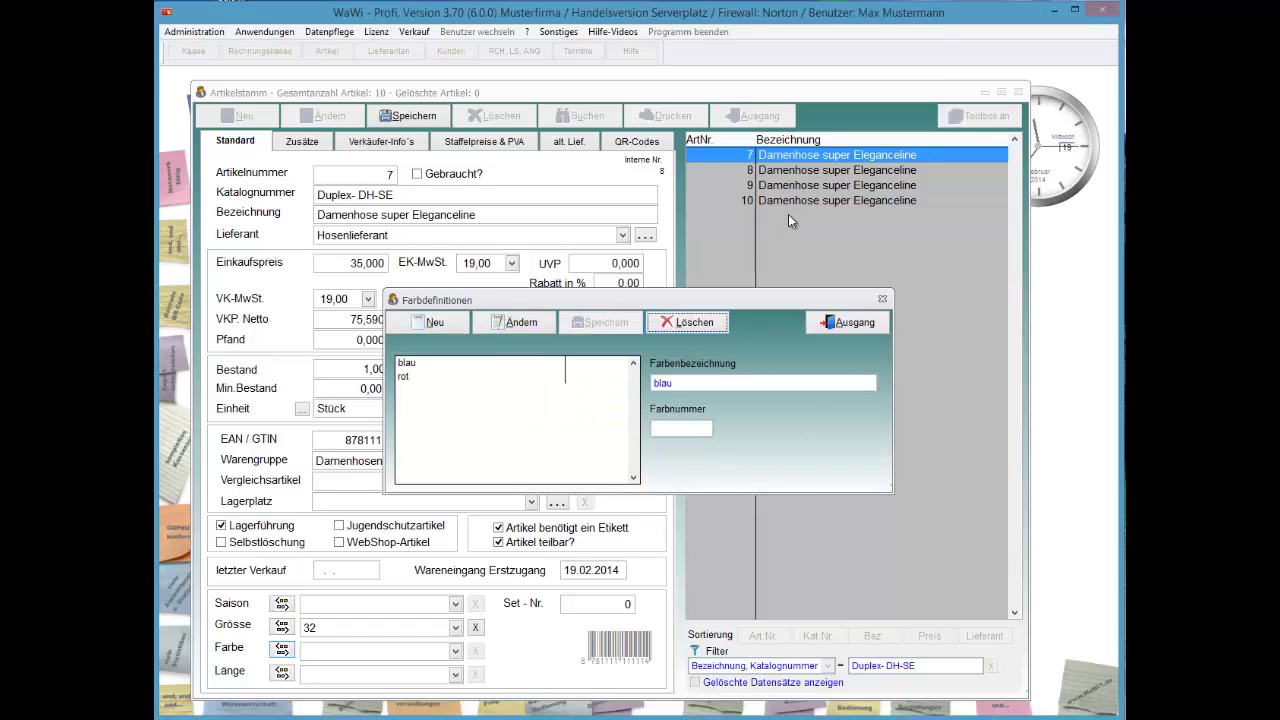
Leave the colour definitions, assign the colour blau to article 7 and try to save it.
{"action": "key", "text": "alt+a"}
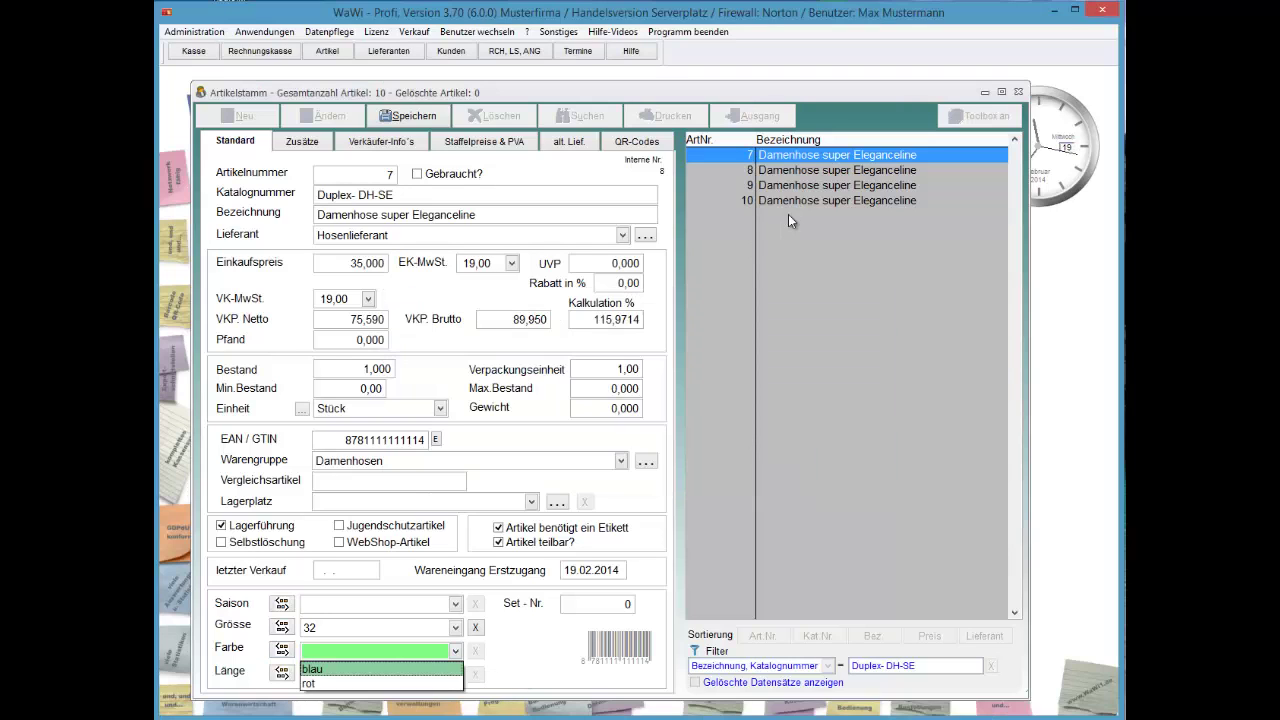
{"action": "key", "text": "alt+s"}
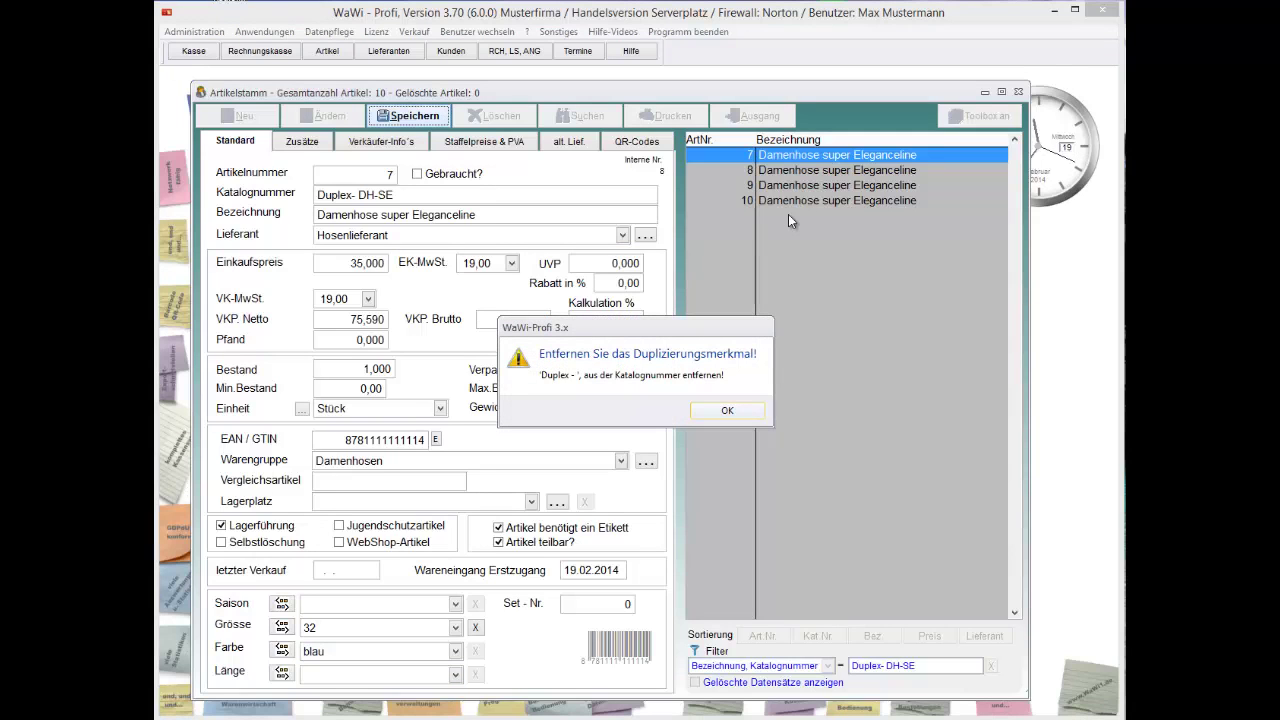
{"action": "key", "text": "Return"}
Delete the "Duplex-" prefix from article 7's catalogue number so it reads DH-SE, and save the article.
{"action": "key", "text": "Delete"}
{"action": "key", "text": "Delete"}
{"action": "key", "text": "Delete"}
{"action": "key", "text": "Delete"}
{"action": "key", "text": "Delete"}
{"action": "key", "text": "Delete"}
{"action": "key", "text": "Delete"}
{"action": "key", "text": "Delete"}
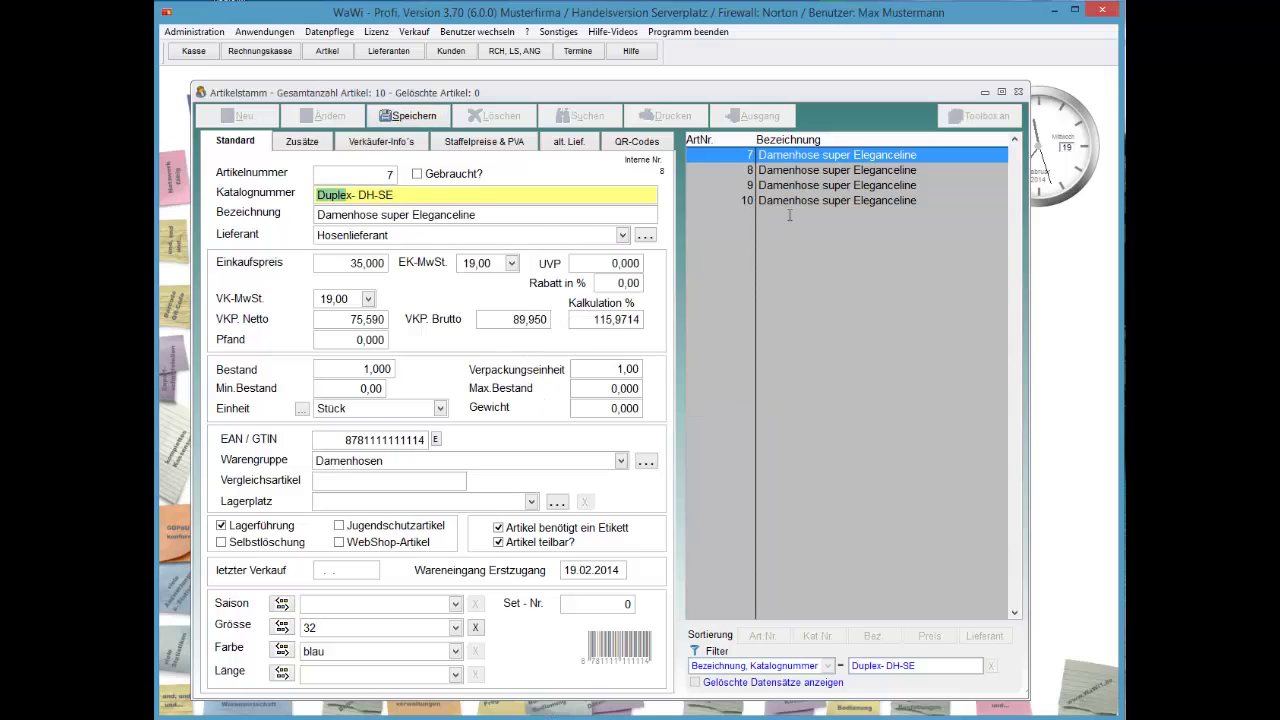
{"action": "key", "text": "alt+s"}
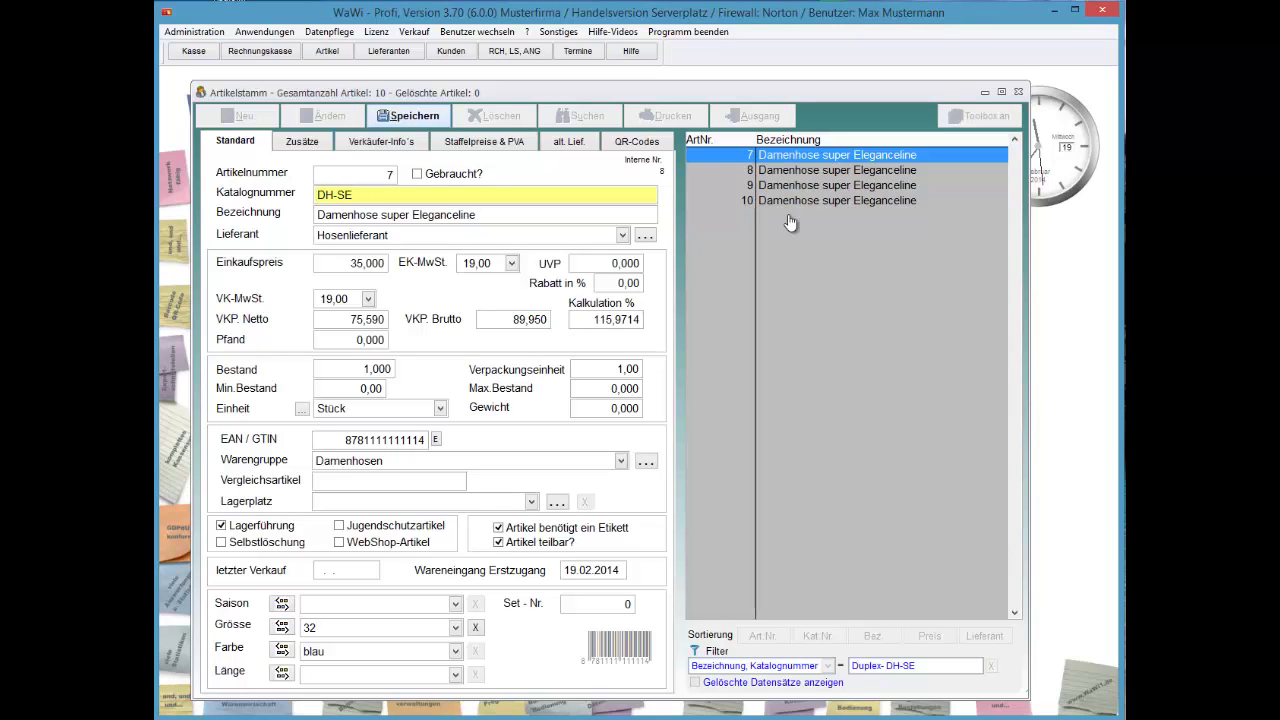
{"action": "key", "text": "Return"}
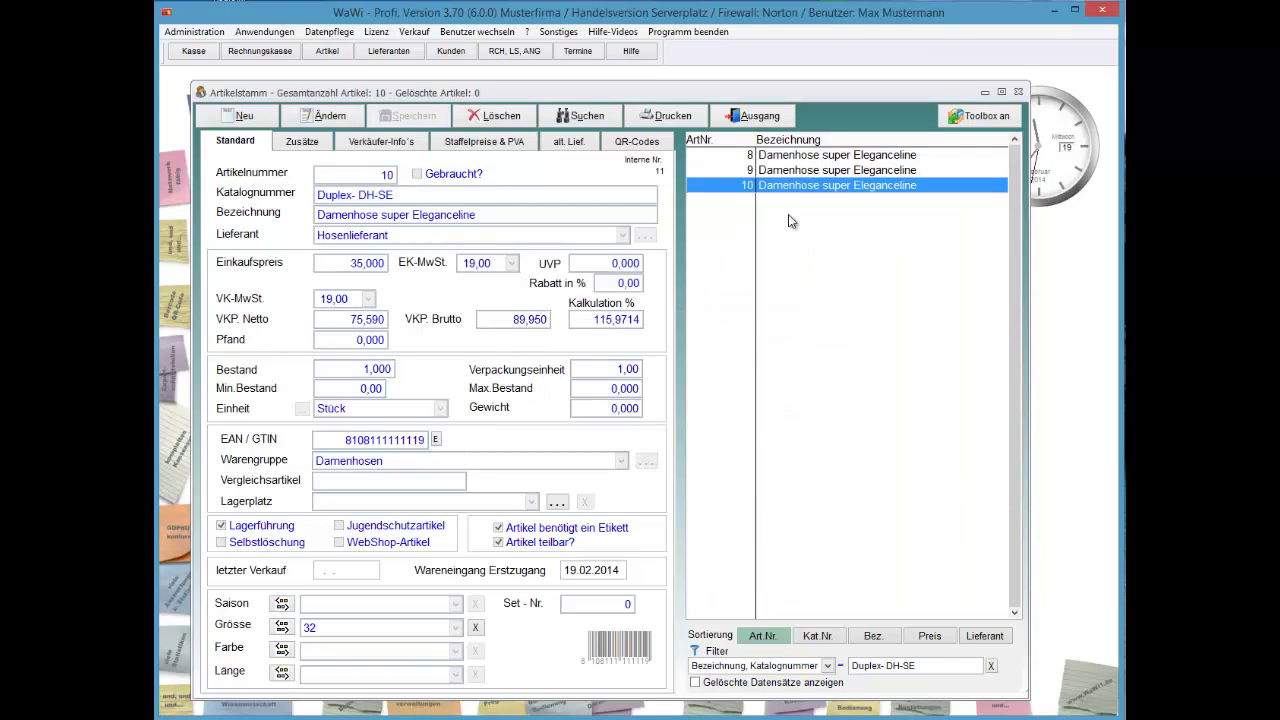
Open duplicated article 10 for editing and set its colour (Farbe) to rot.
{"action": "key", "text": "alt+adiaeresis"}
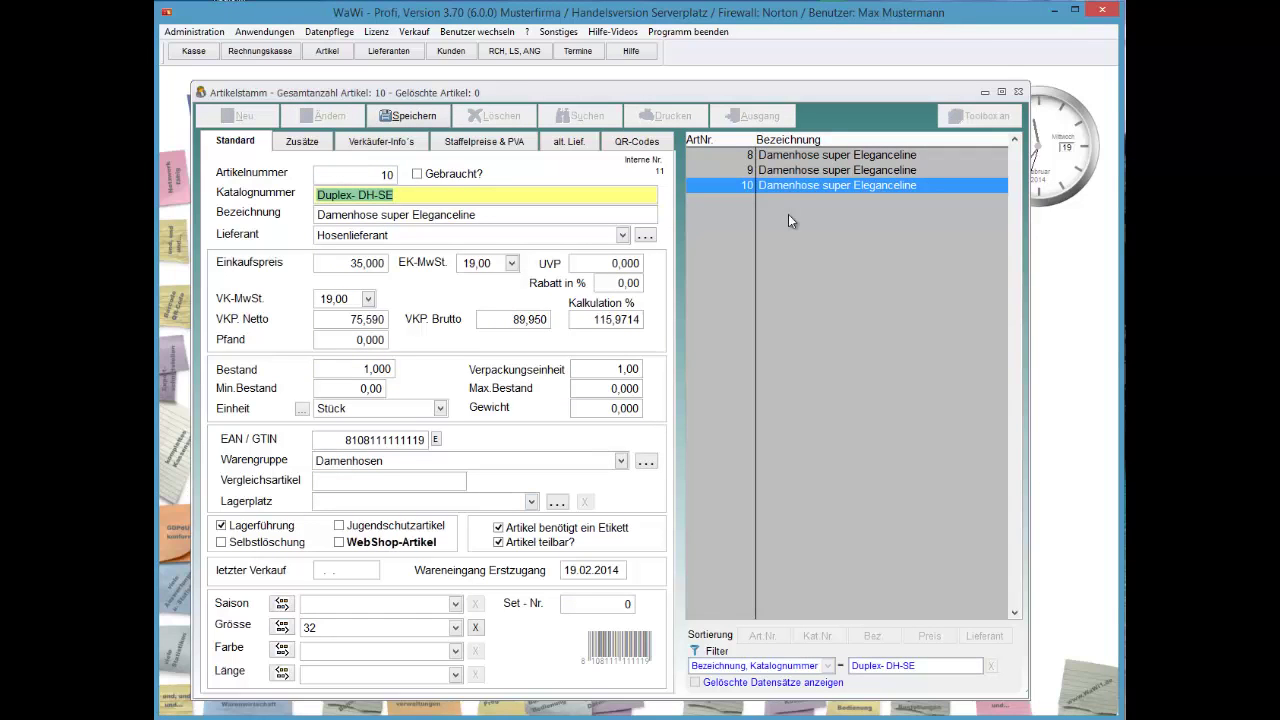
{"action": "key", "text": "alt+Down"}
{"action": "key", "text": "Down"}
{"action": "key", "text": "Return"}
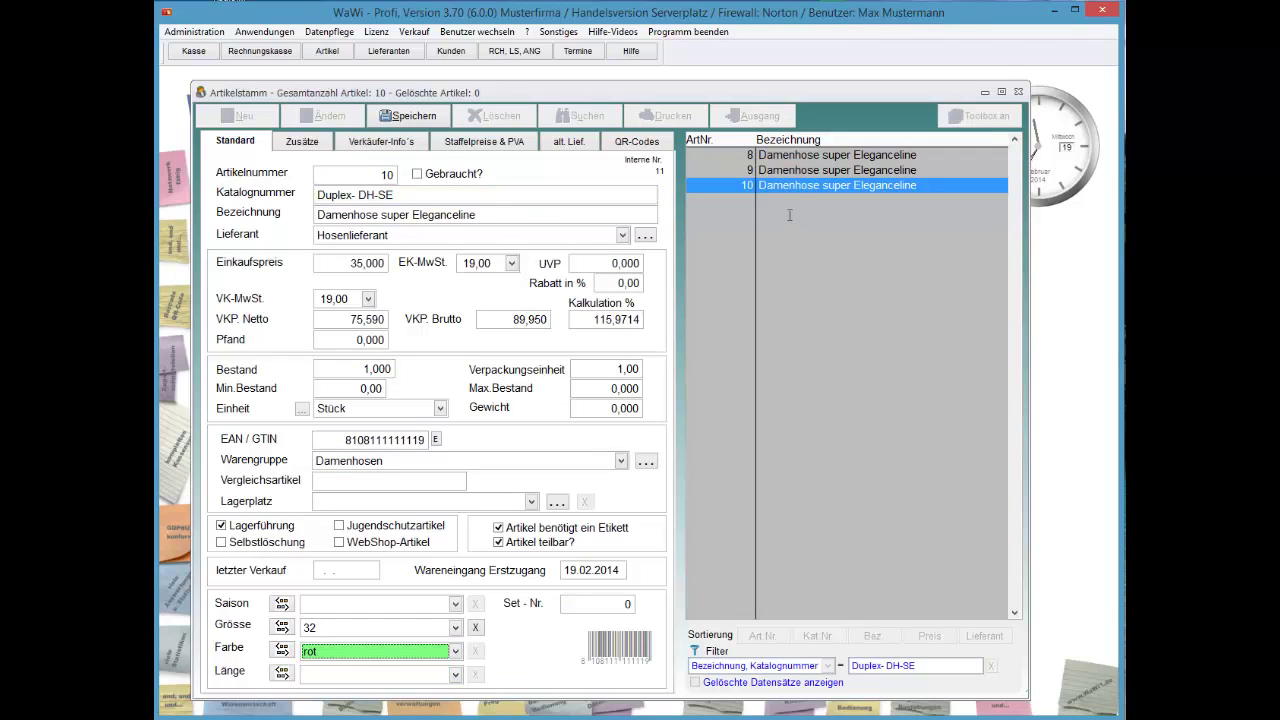
Remove the "Duplex-" prefix from article 10's catalogue number so it reads DH-SE, and save the changes.
{"action": "left_click_drag", "start_coordinate": [358, 194], "coordinate": [310, 194]}
{"action": "key", "text": "Delete"}
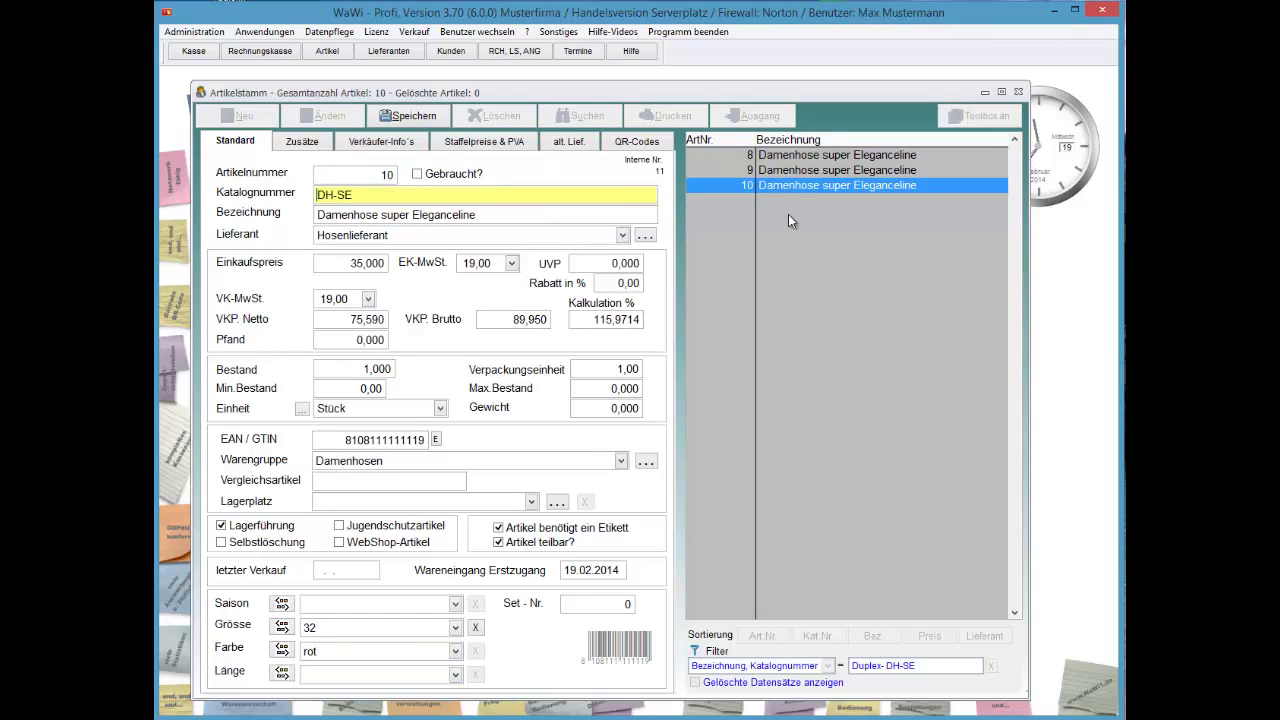
{"action": "key", "text": "alt+s"}
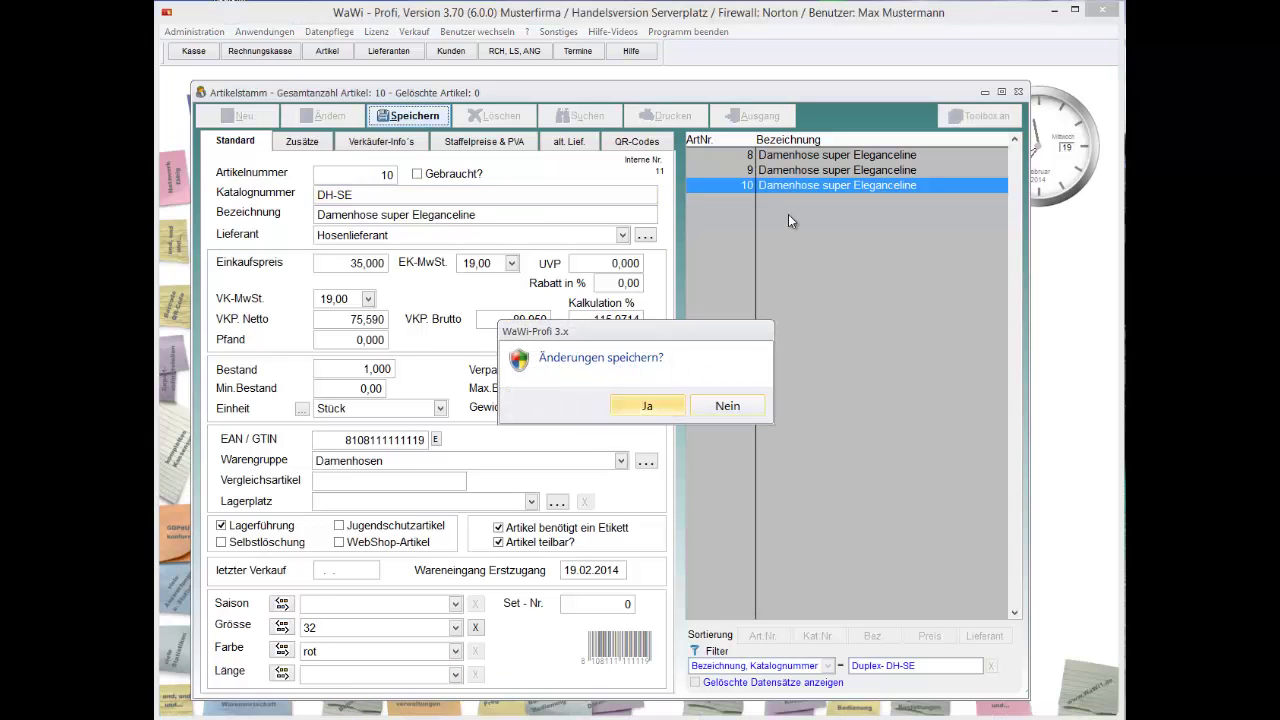
{"action": "key", "text": "Return"}
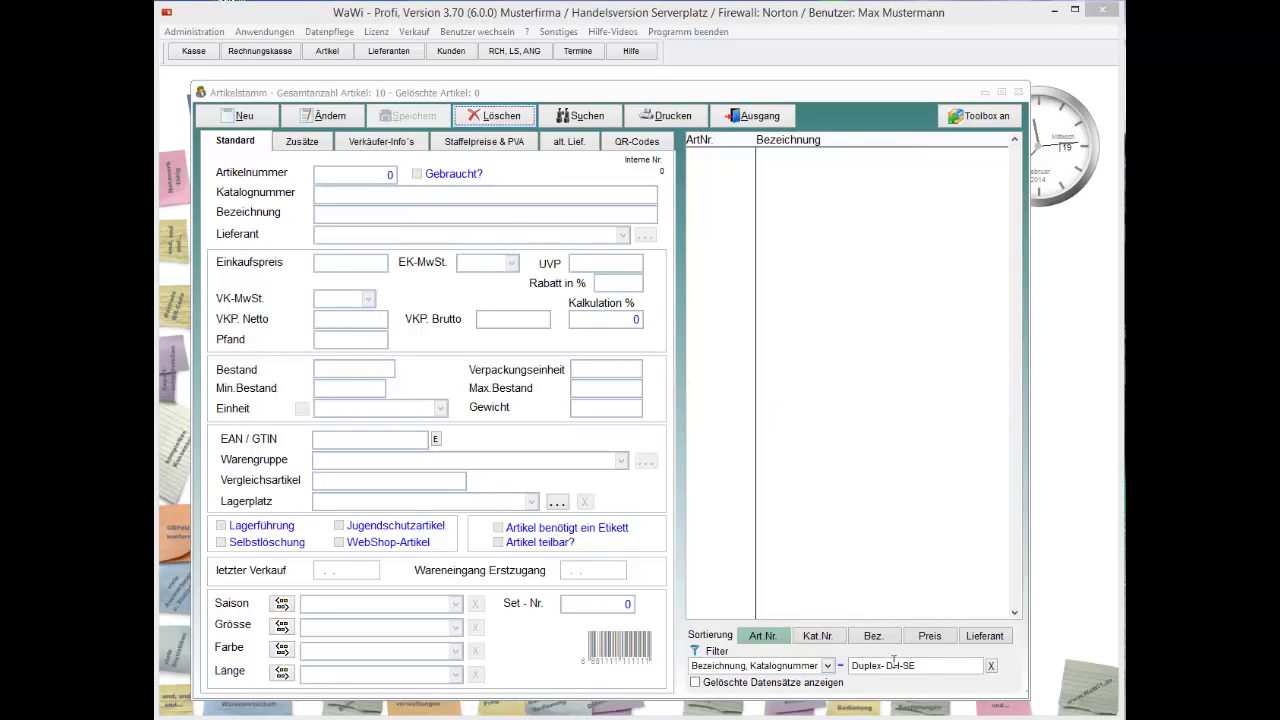
Clear the catalogue number filter to list all articles, and check the records of the duplicated Damenhose super Eleganceline articles.
{"action": "left_click", "coordinate": [926, 667]}
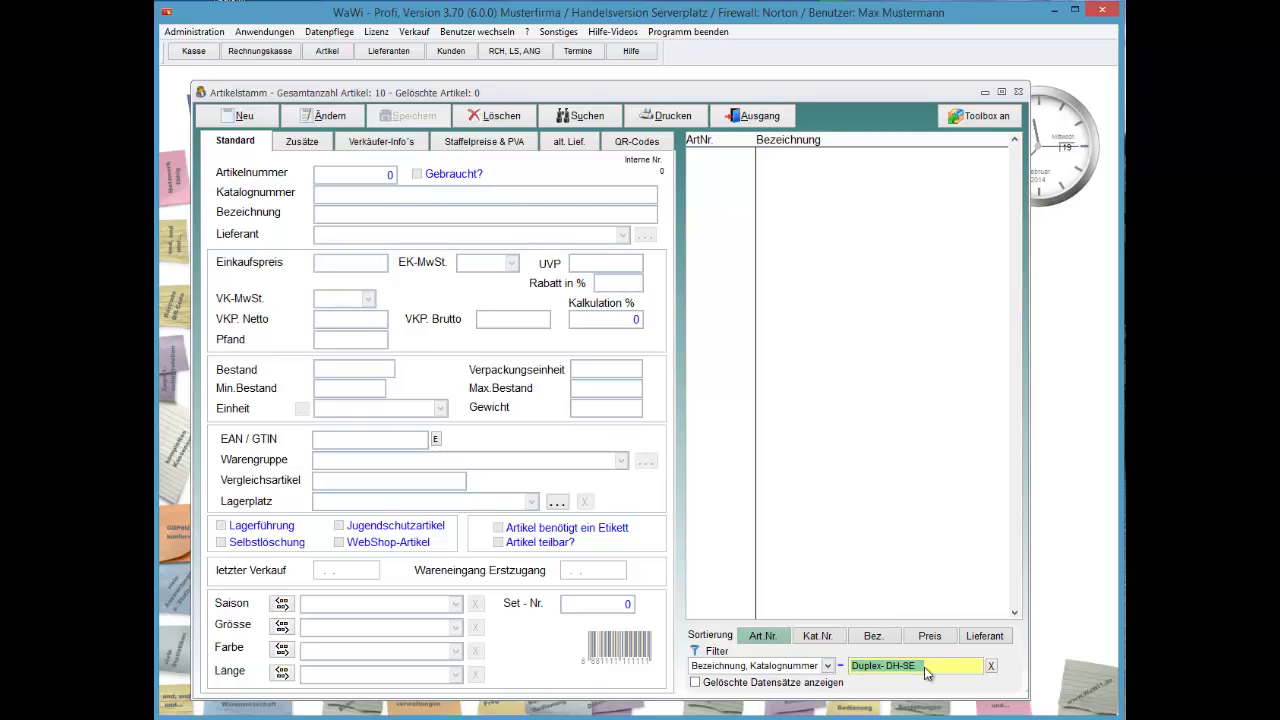
{"action": "key", "text": "BackSpace"}
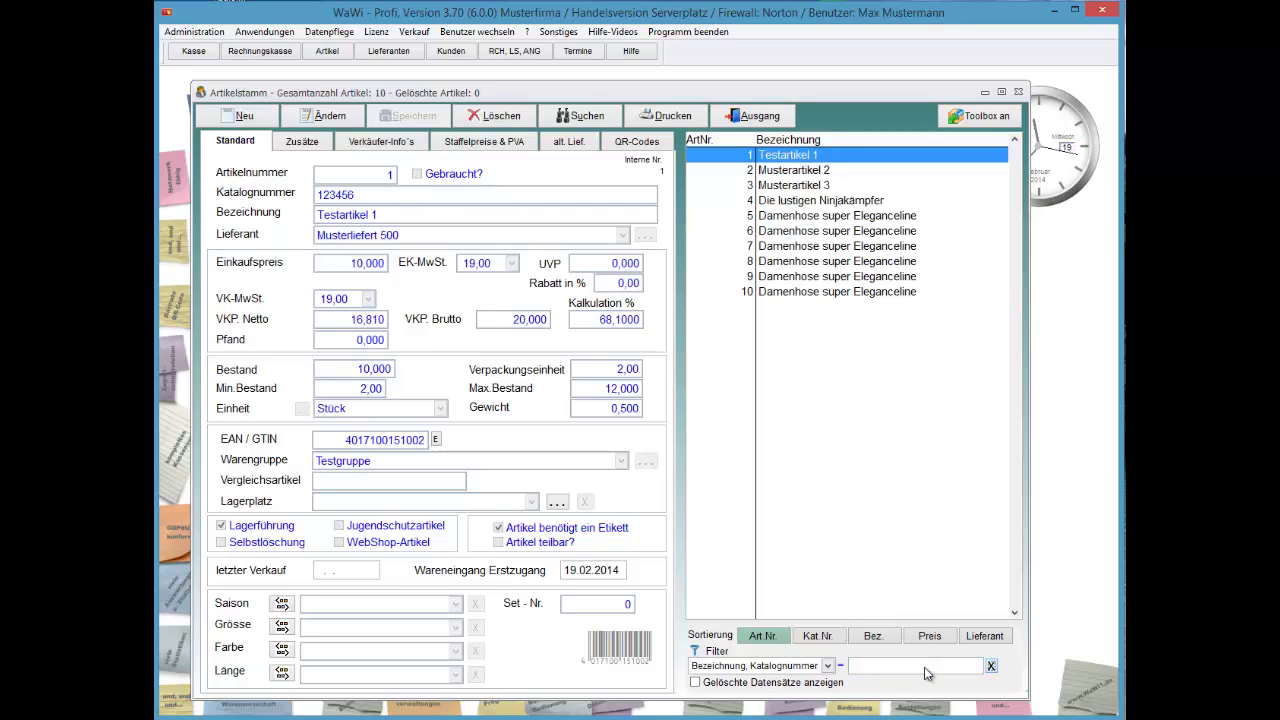
{"action": "key", "text": "Up"}
{"action": "key", "text": "Up"}
{"action": "key", "text": "Up"}
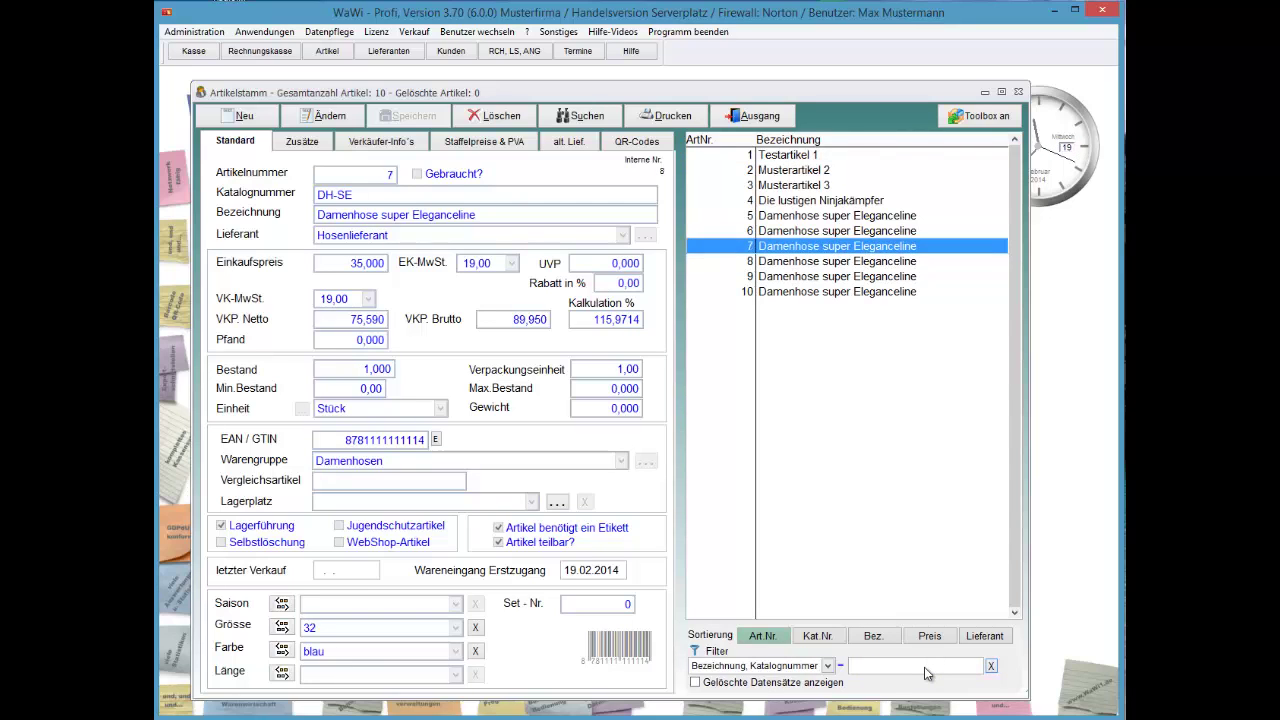
{"action": "key", "text": "Down"}
{"action": "key", "text": "Down"}
{"action": "key", "text": "Down"}
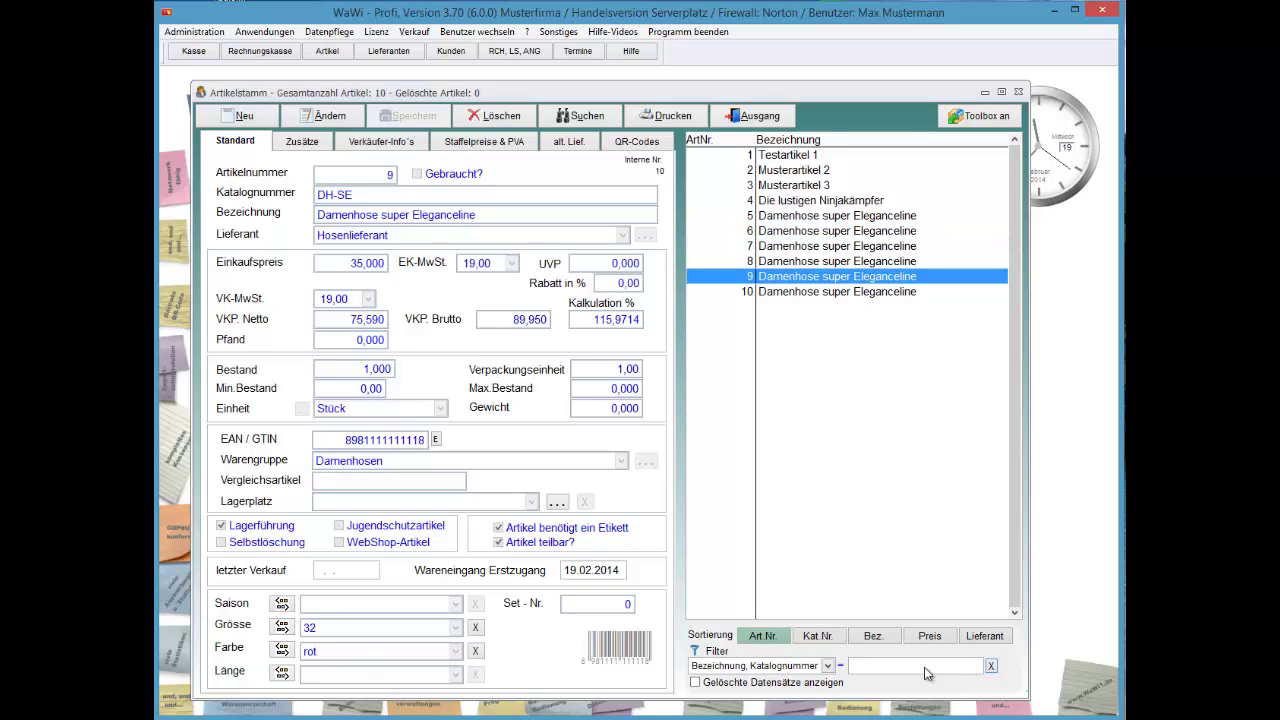